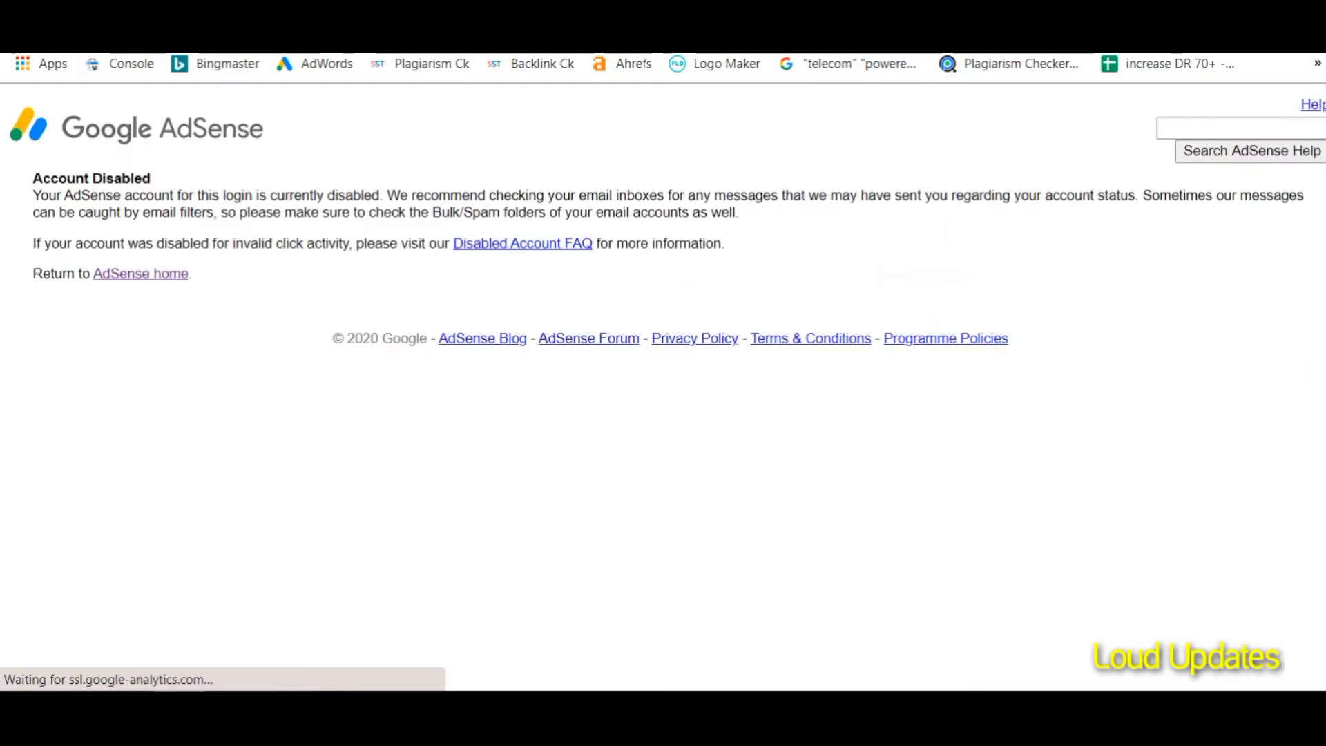
Step: Read the AdSense account disabled notice, highlighting its heading and the sentence about the account for this login
drag(33, 181, 184, 185)
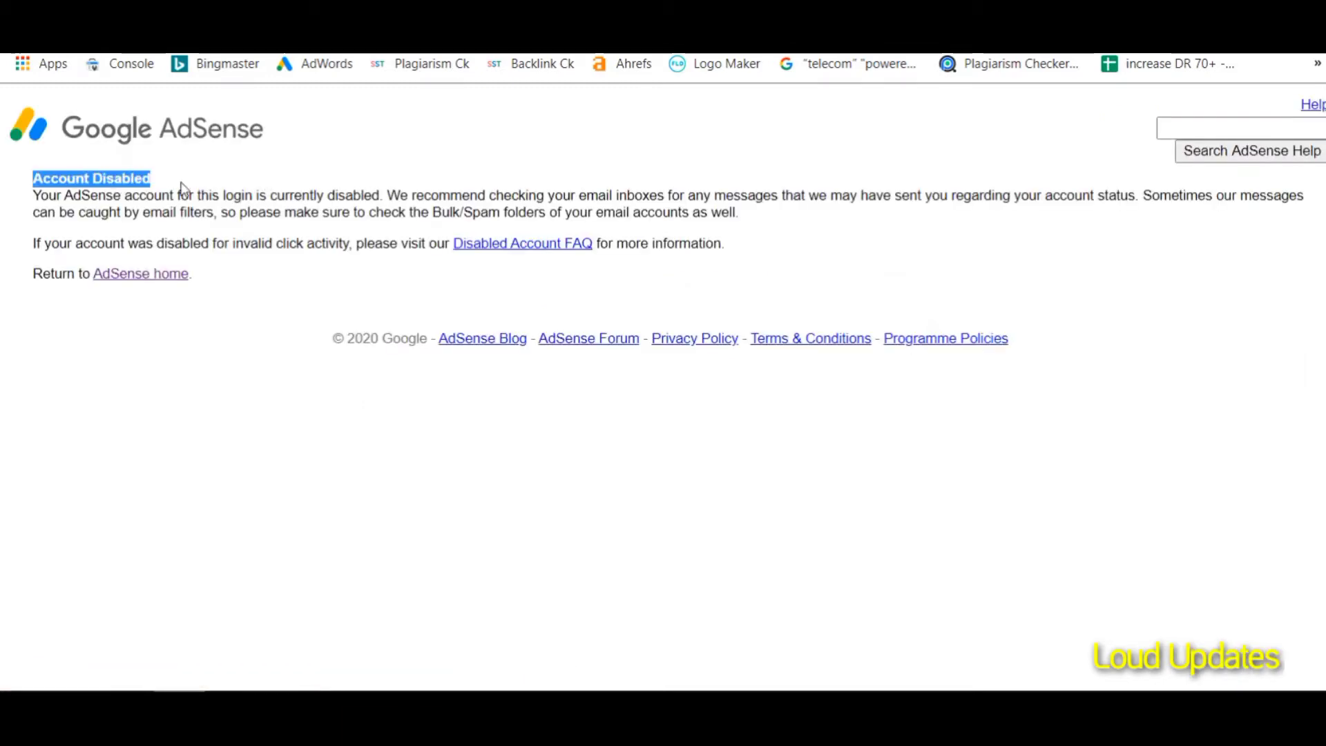
click(34, 183)
drag(33, 197, 235, 234)
click(261, 228)
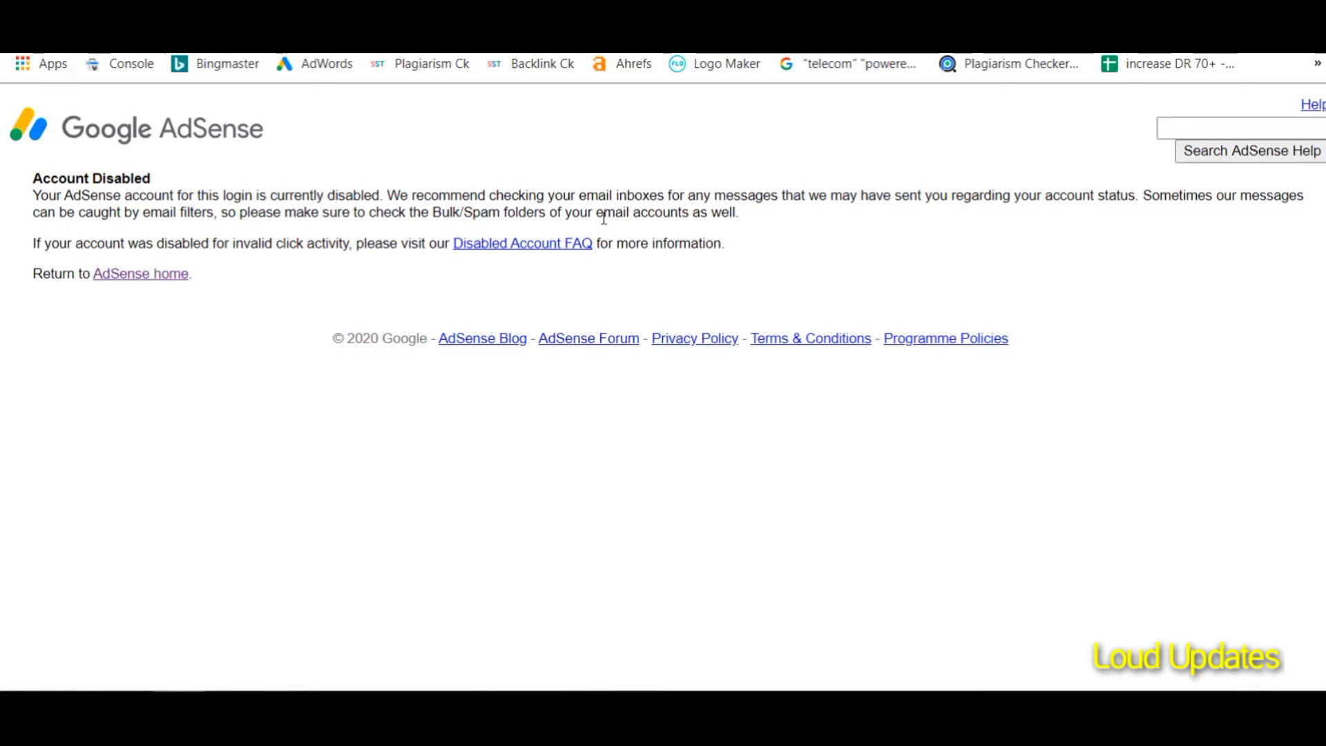
drag(90, 196, 219, 200)
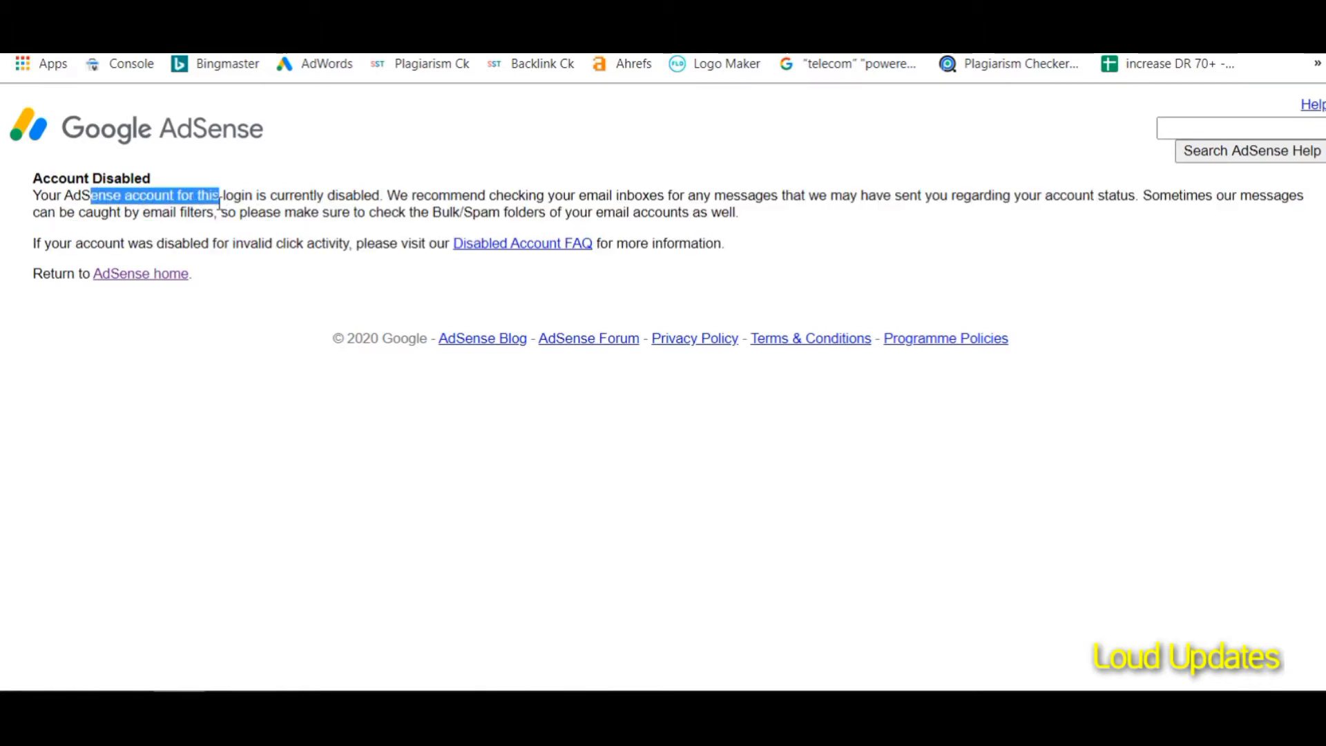
click(219, 200)
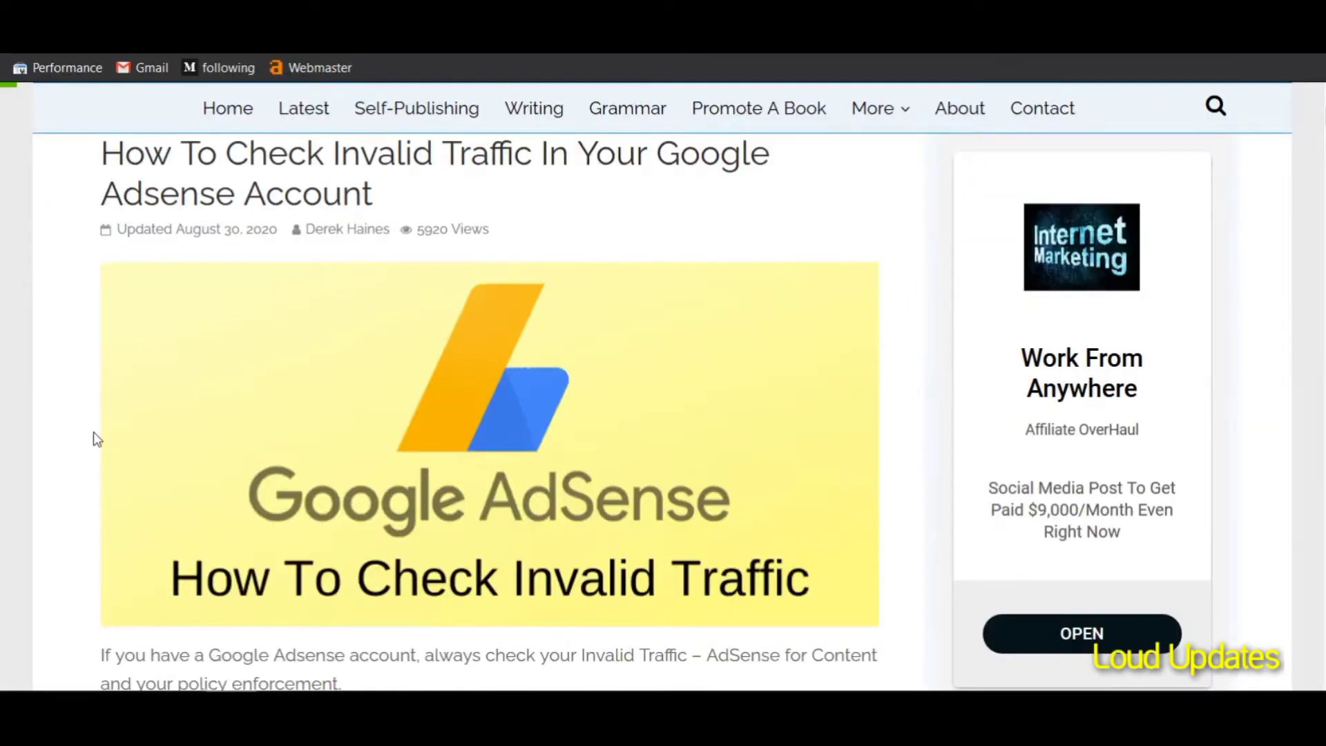
Step: Read the introduction of the article on checking invalid traffic in AdSense and dismiss the ad beneath it
scroll(428, 392, down, 5)
scroll(616, 354, down, 4)
scroll(480, 445, up, 3)
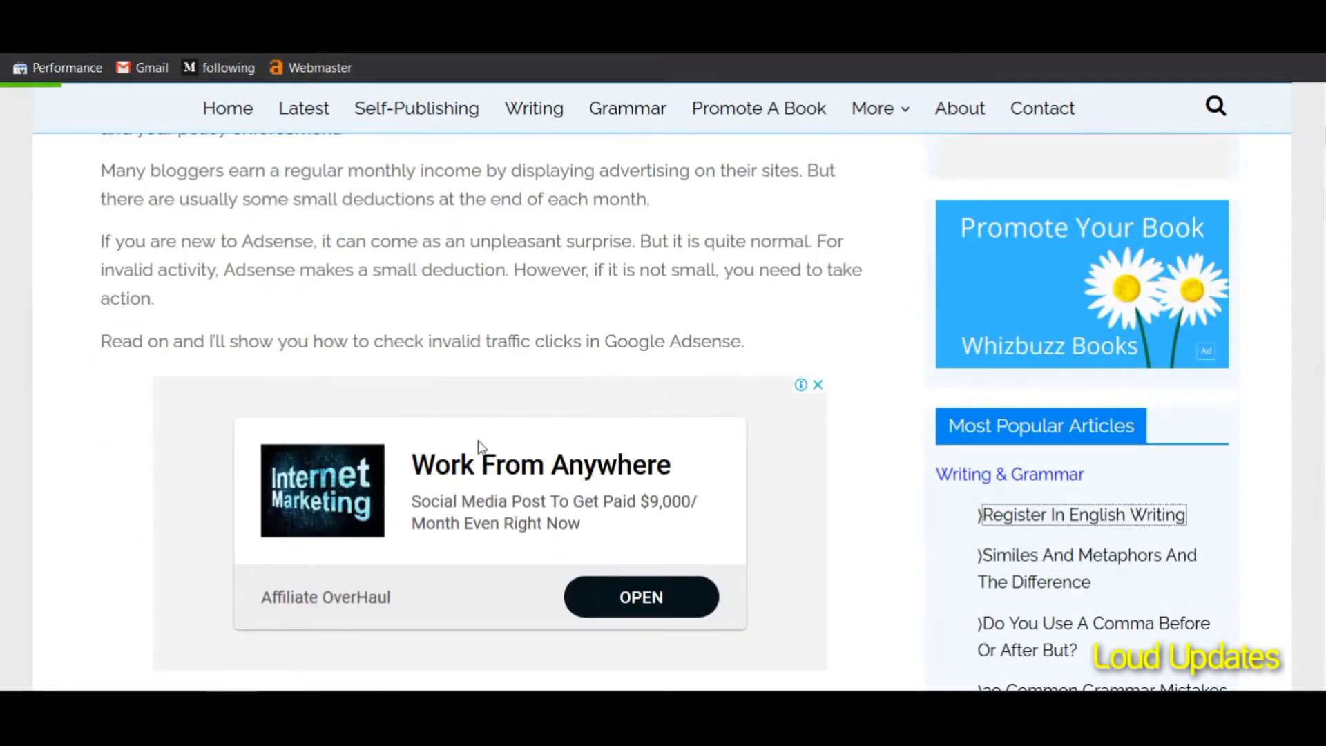
drag(258, 341, 428, 414)
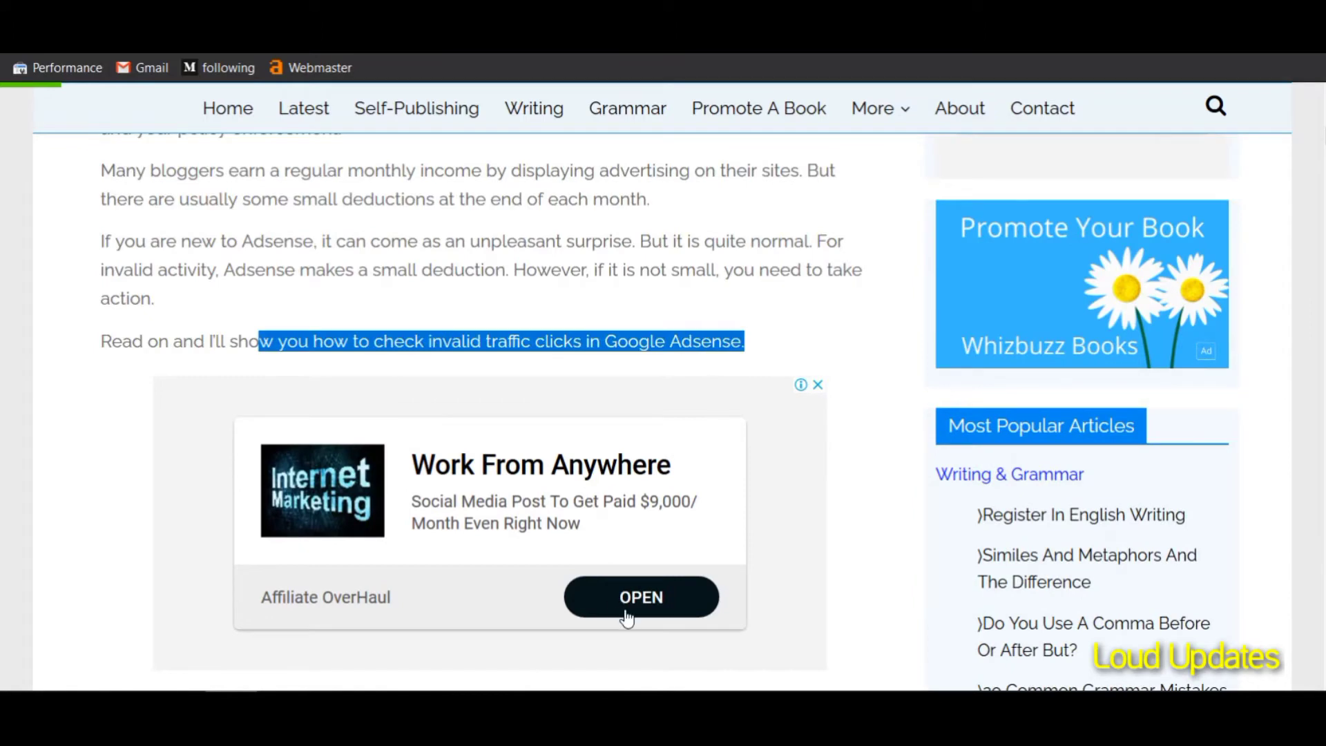
click(420, 334)
scroll(418, 330, down, 3)
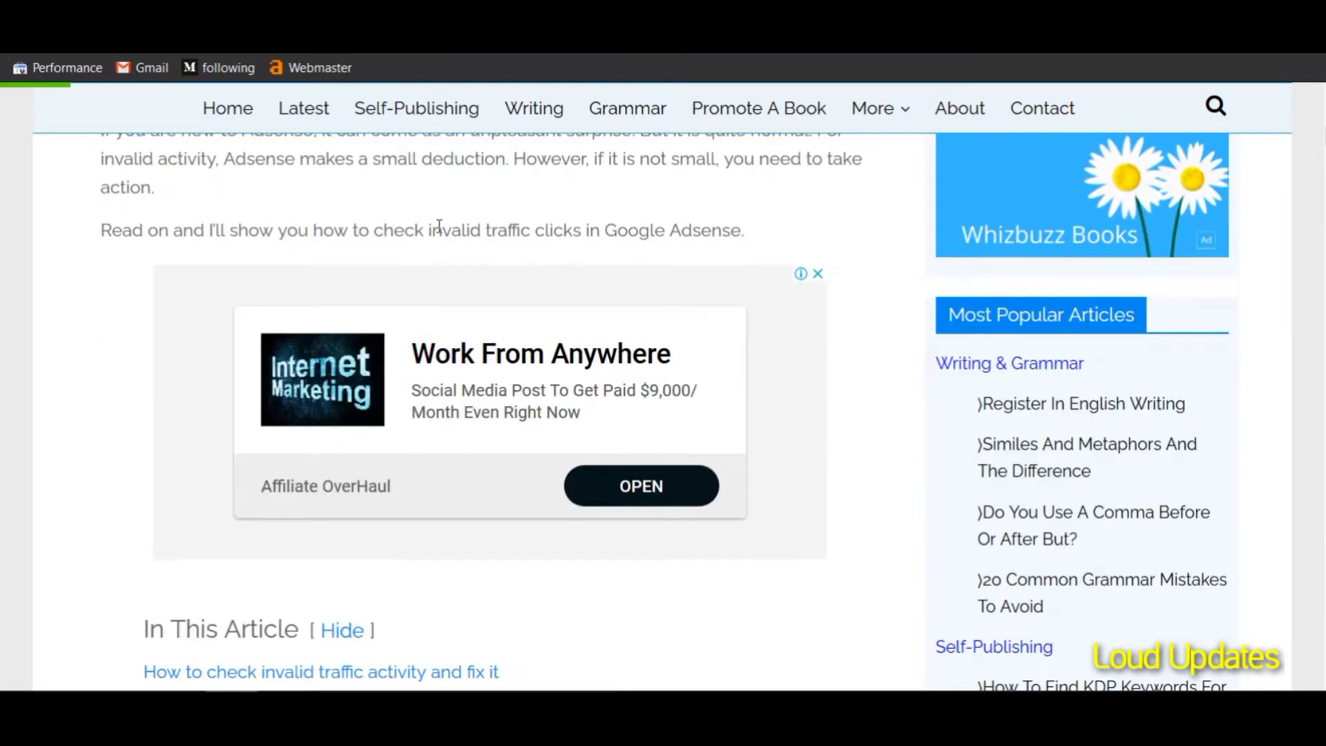
drag(442, 231, 558, 232)
click(818, 274)
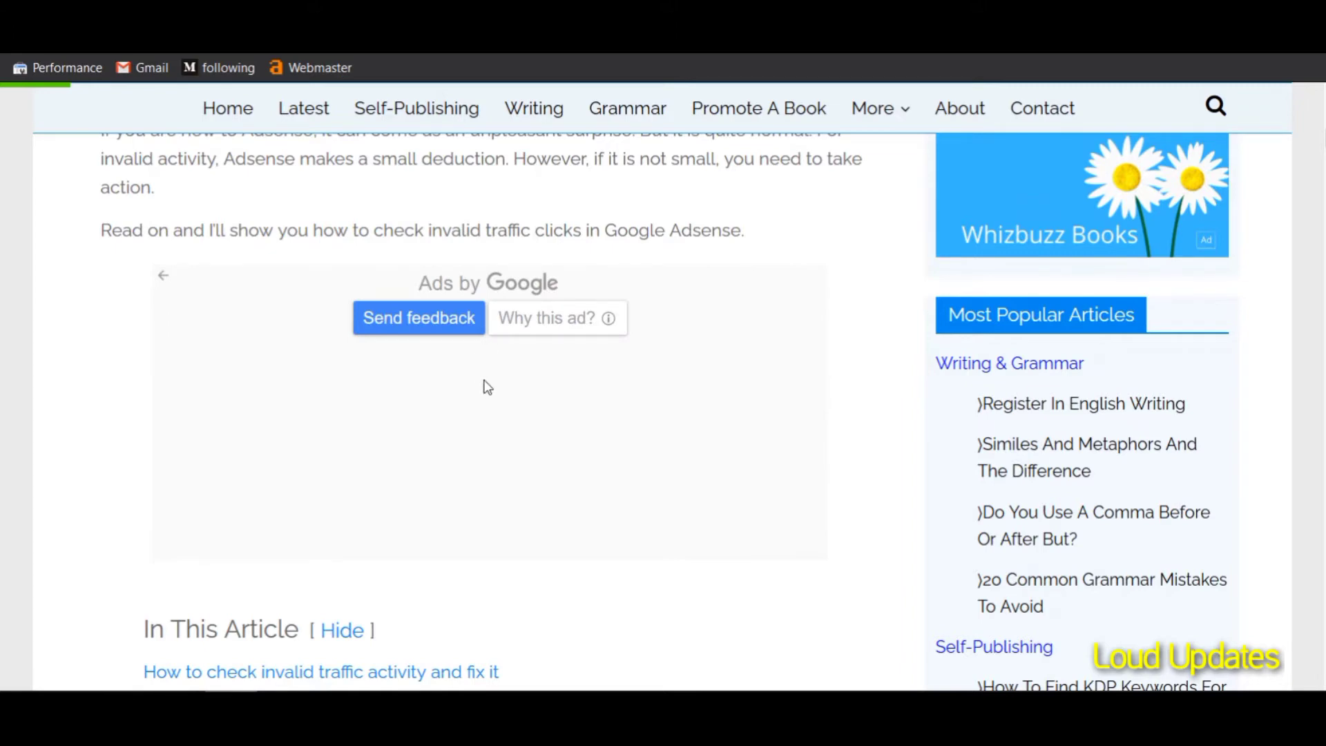
Step: Review the article's section on how to check and fix invalid traffic activity, and dismiss the ad beside it
scroll(488, 387, down, 8)
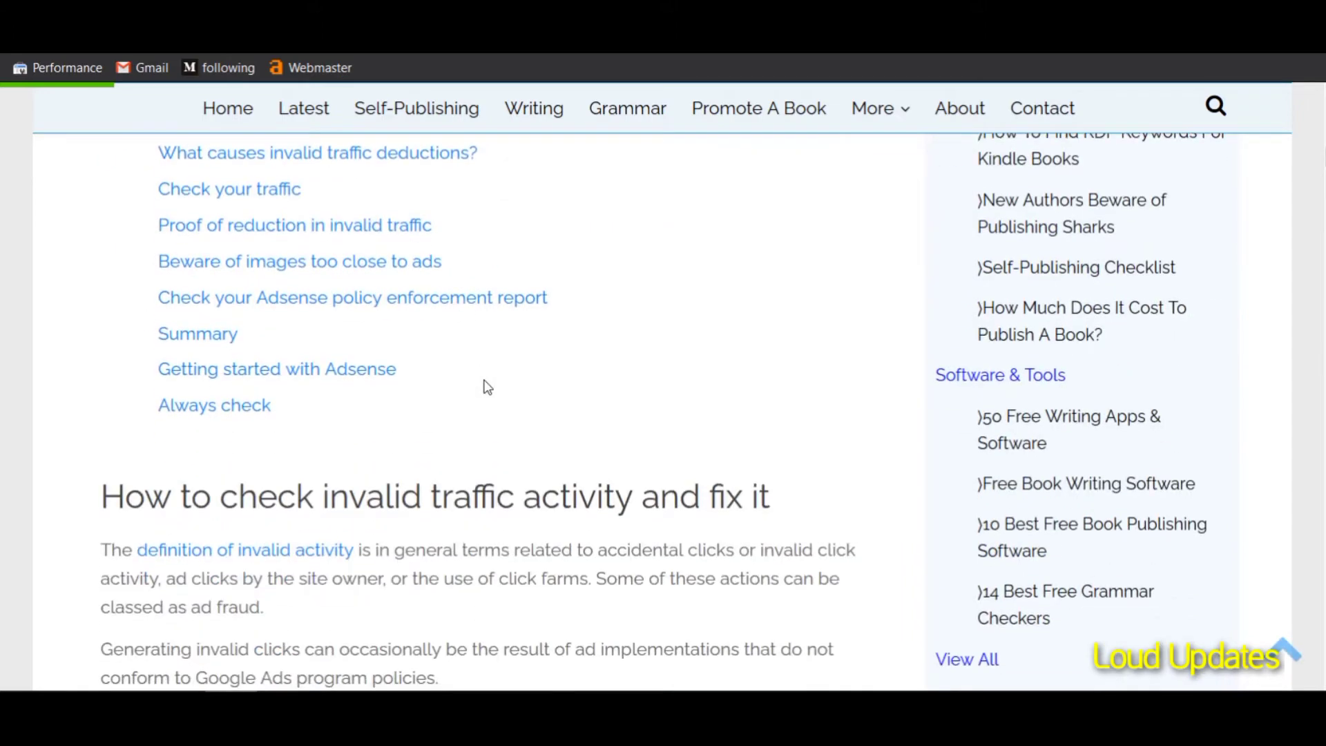
scroll(487, 387, down, 5)
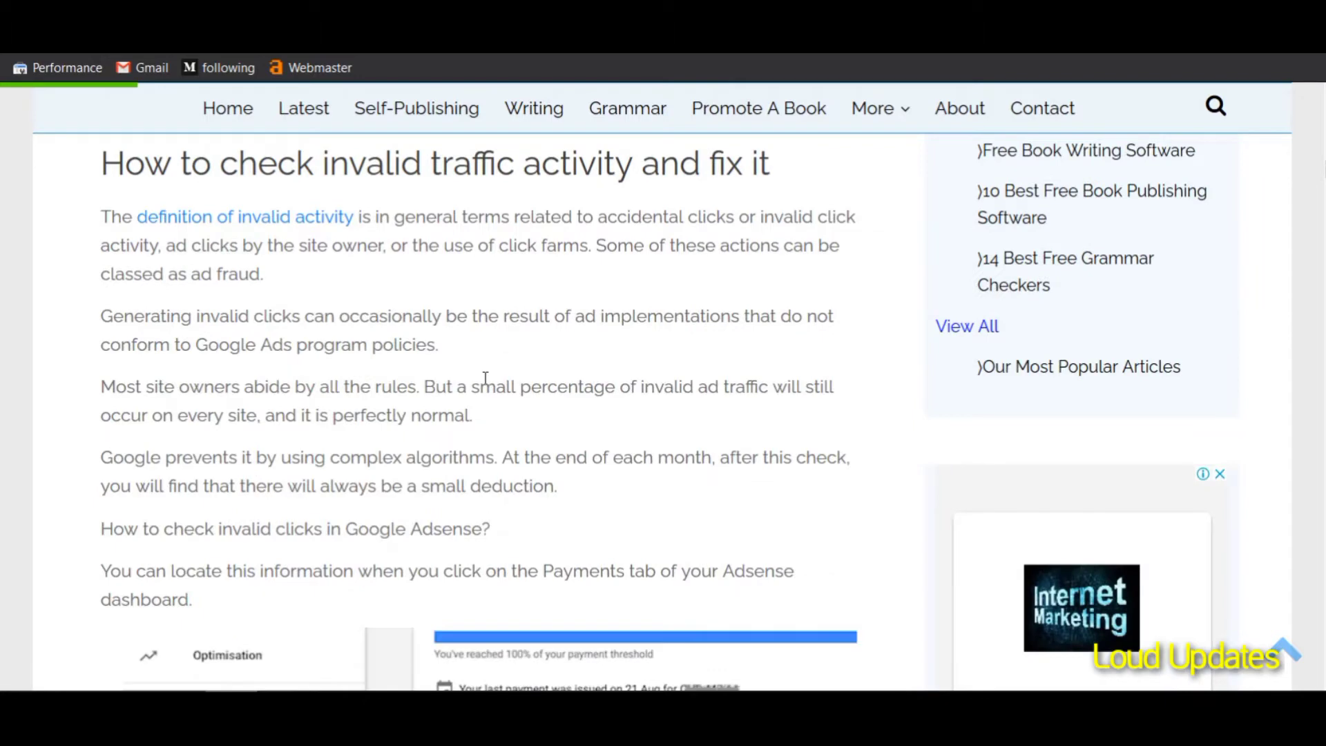
scroll(485, 378, down, 6)
scroll(1198, 320, up, 3)
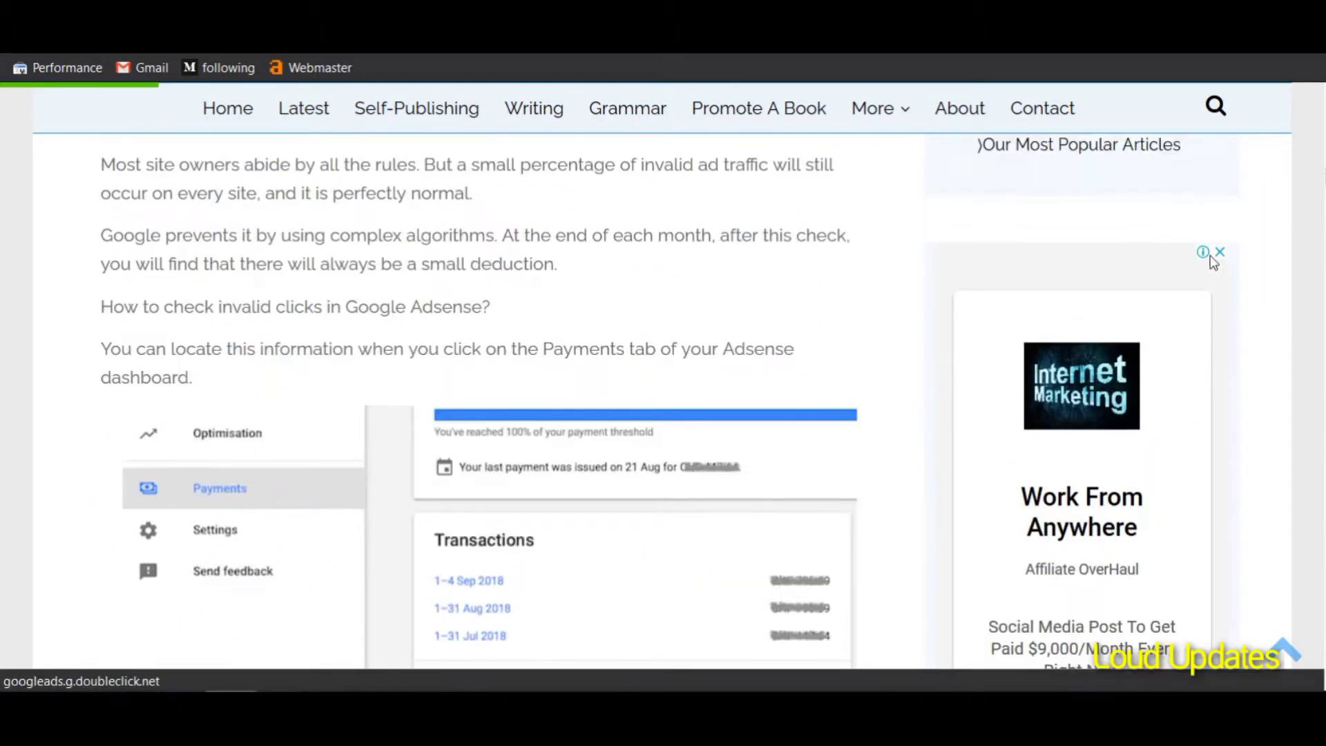
click(1210, 255)
Step: Examine the article's Invalid Traffic payment example and its section on what causes invalid traffic deductions
scroll(705, 470, down, 4)
scroll(746, 425, down, 6)
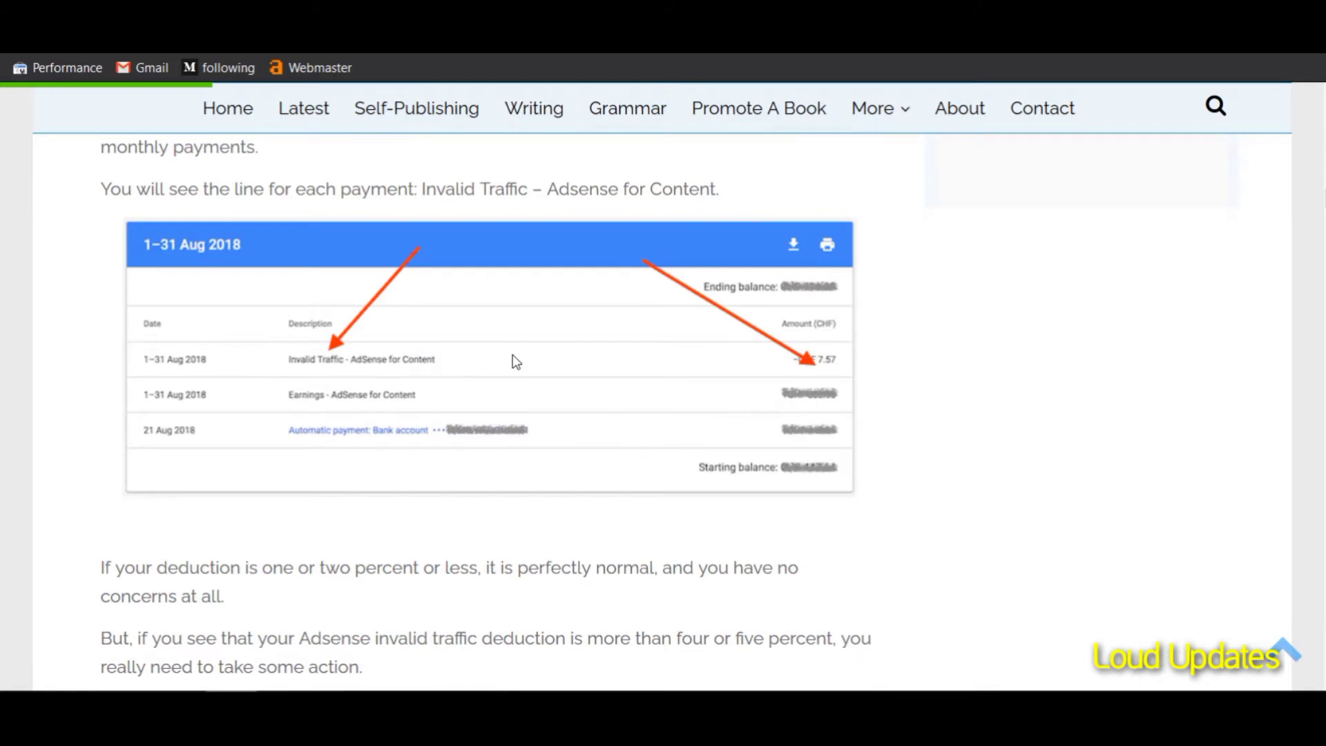
scroll(512, 360, down, 5)
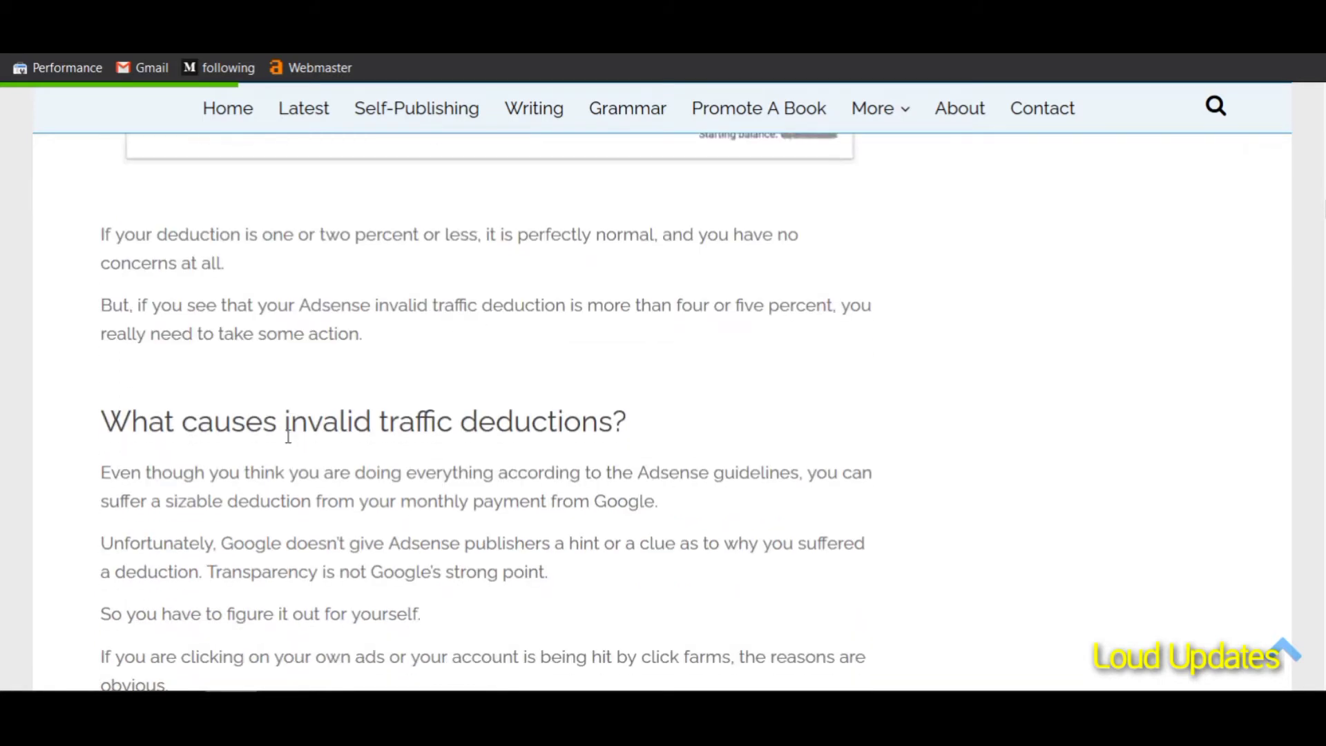
scroll(288, 435, down, 5)
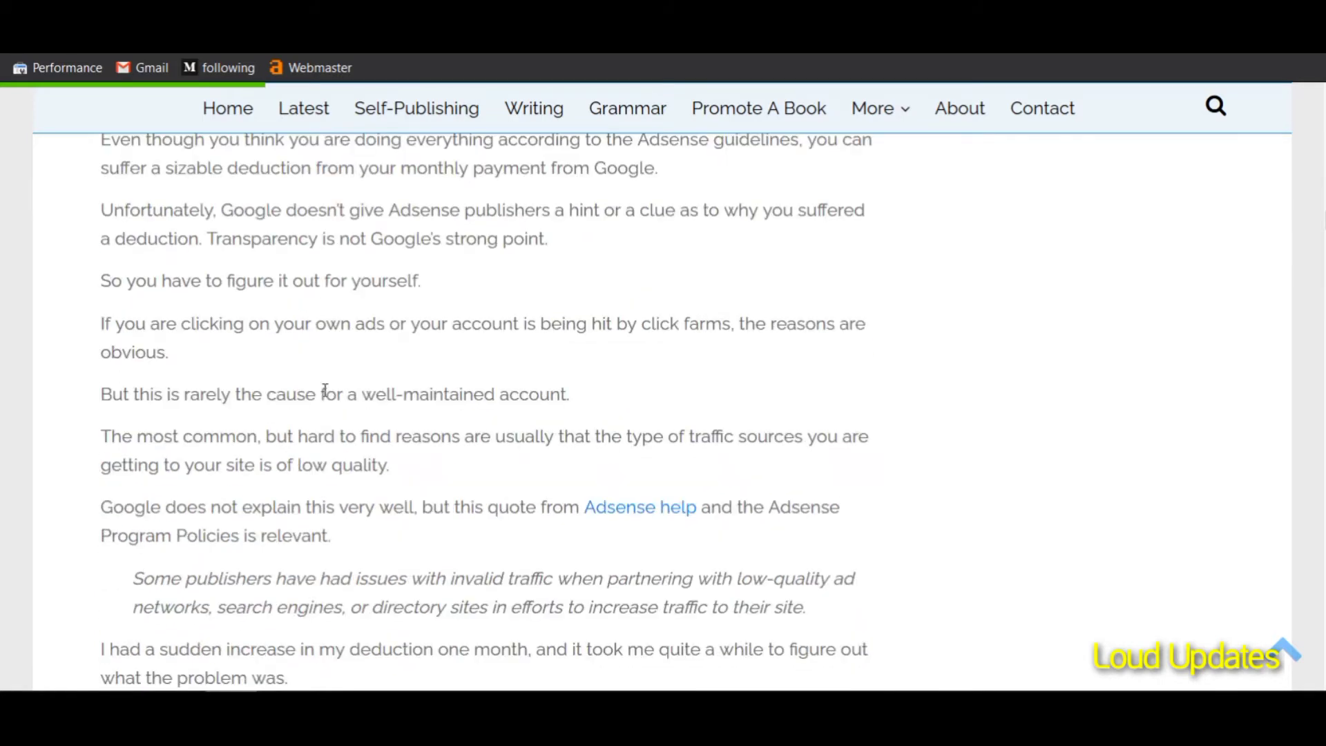
scroll(324, 390, down, 2)
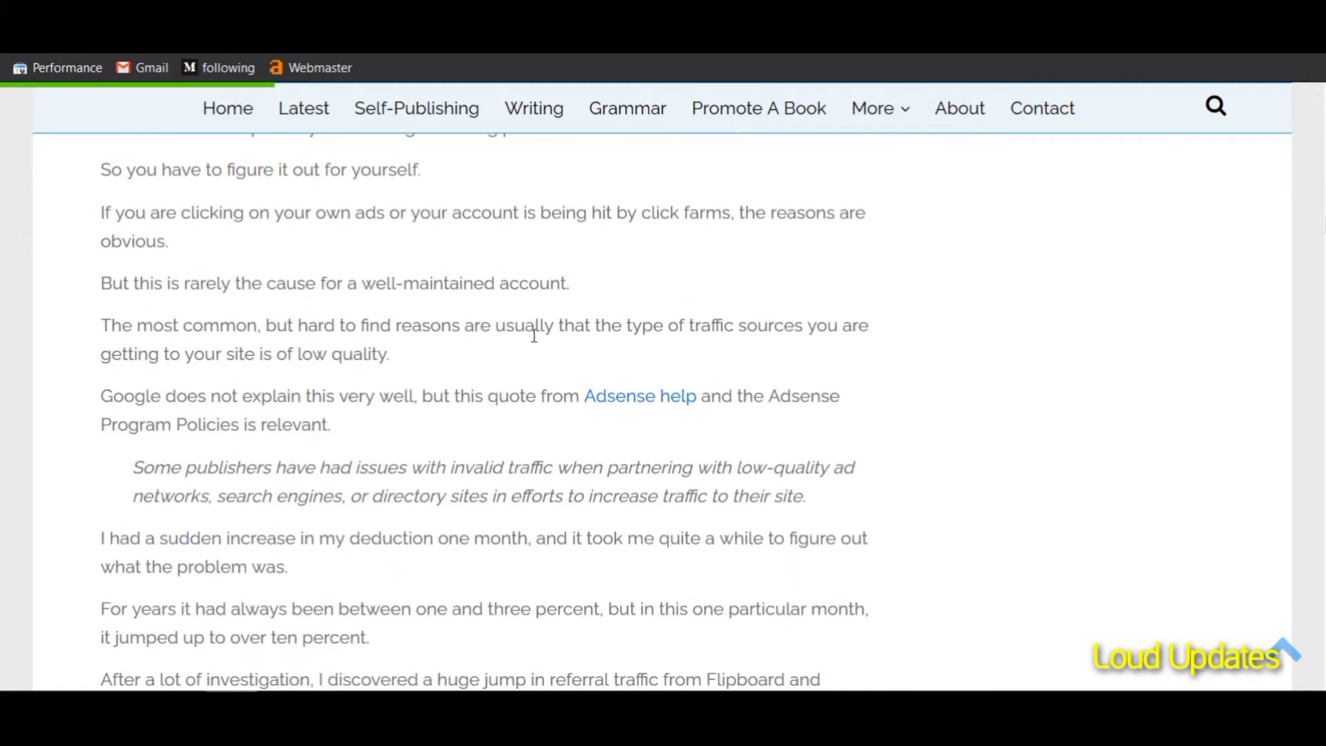
scroll(535, 400, down, 10)
scroll(314, 376, up, 6)
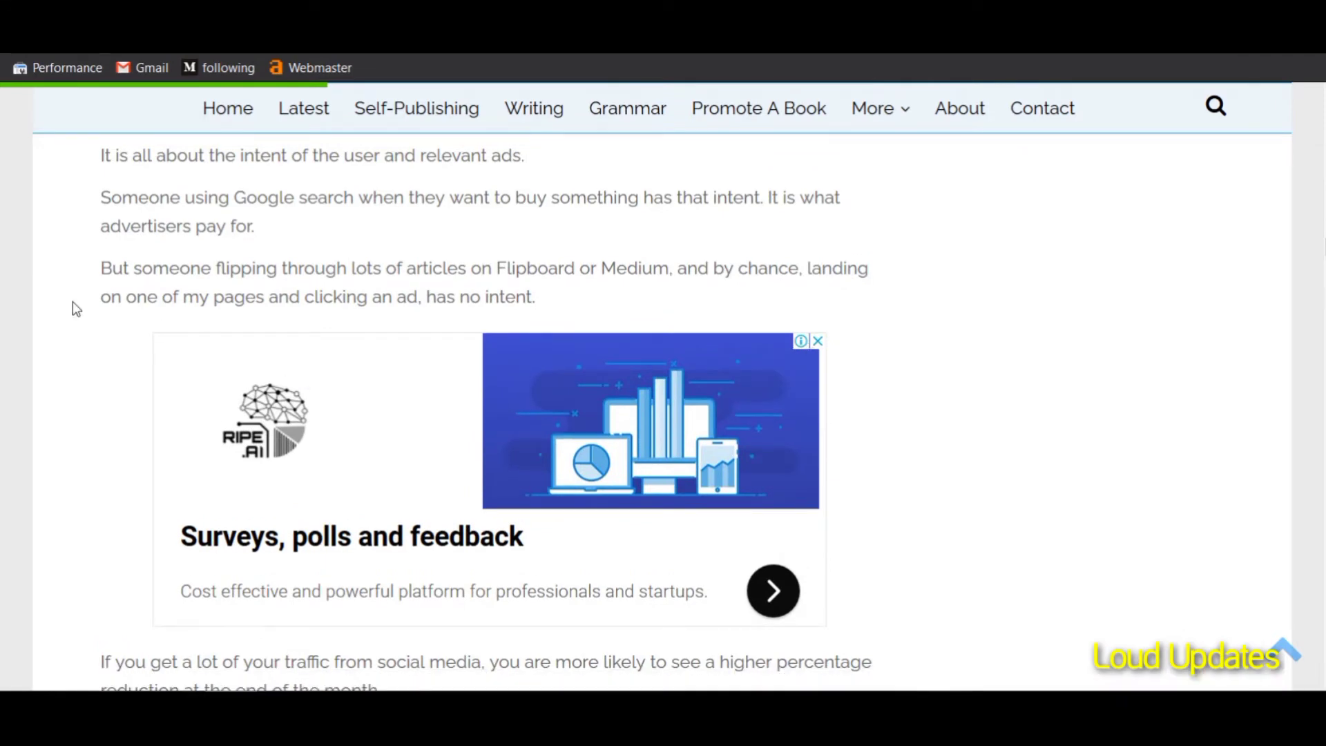
Step: Review the article's advice on checking traffic sources and its Policy center example for the policy enforcement report
scroll(414, 345, down, 10)
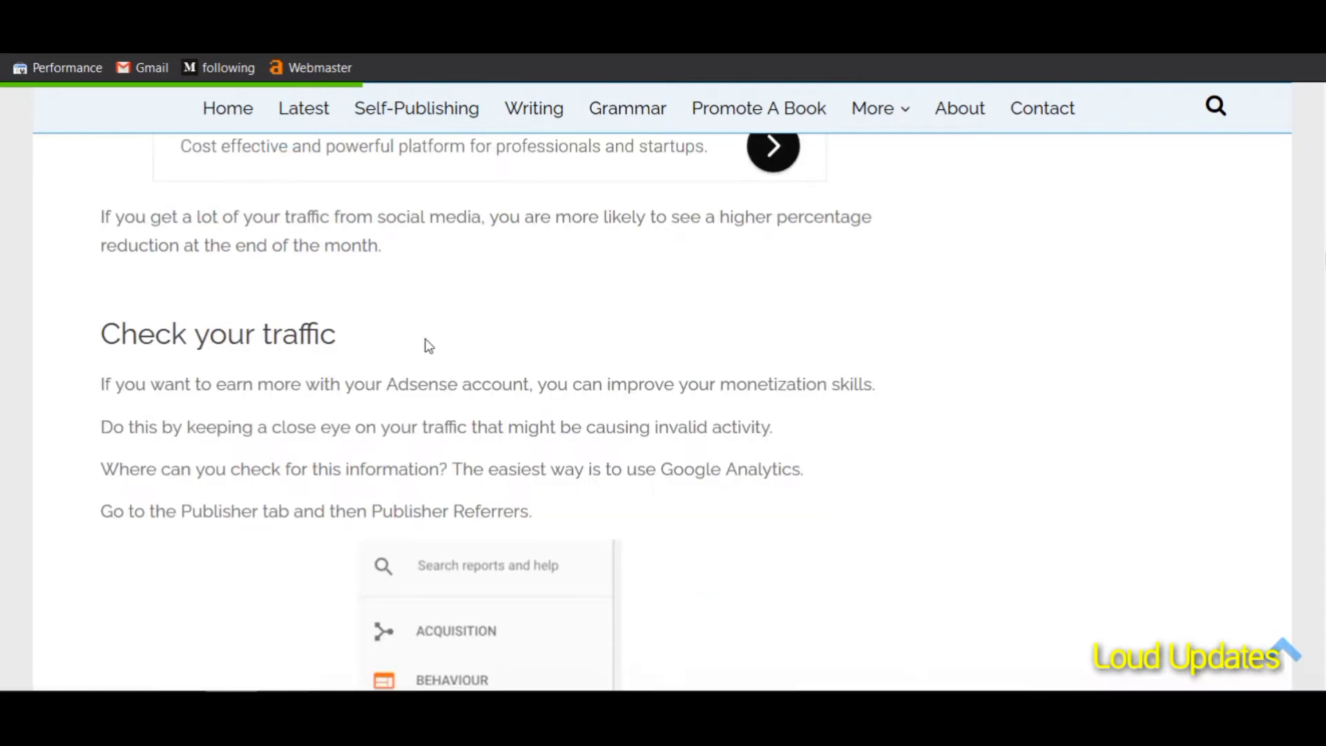
scroll(459, 340, down, 6)
scroll(444, 447, down, 5)
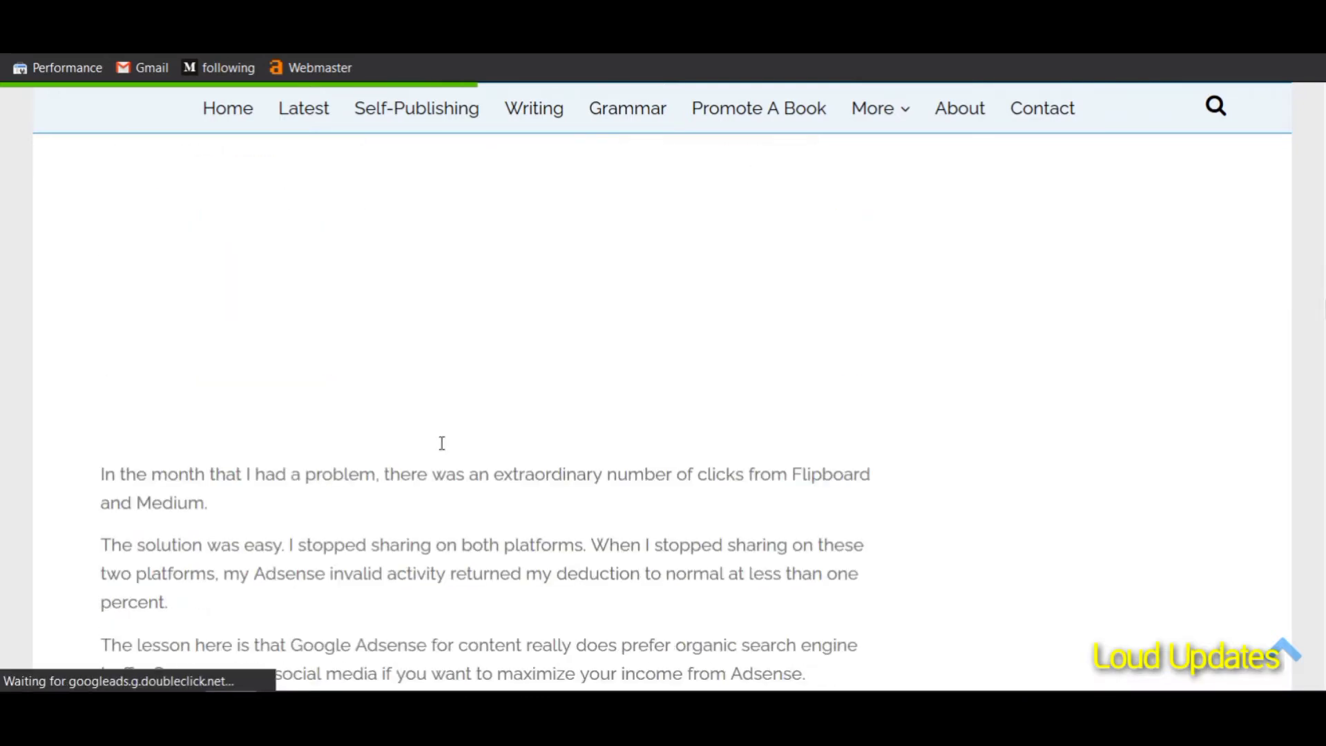
scroll(442, 443, down, 6)
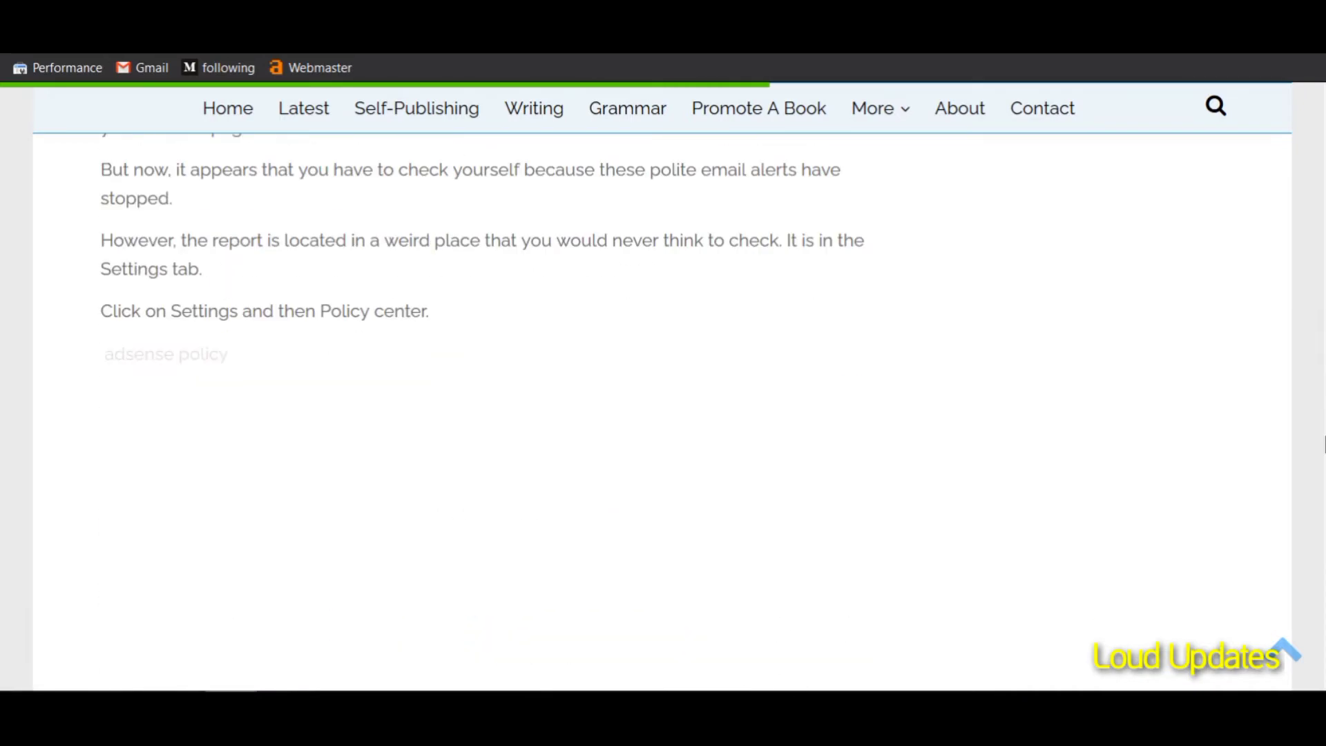
scroll(691, 470, up, 10)
scroll(609, 500, down, 4)
scroll(611, 495, down, 10)
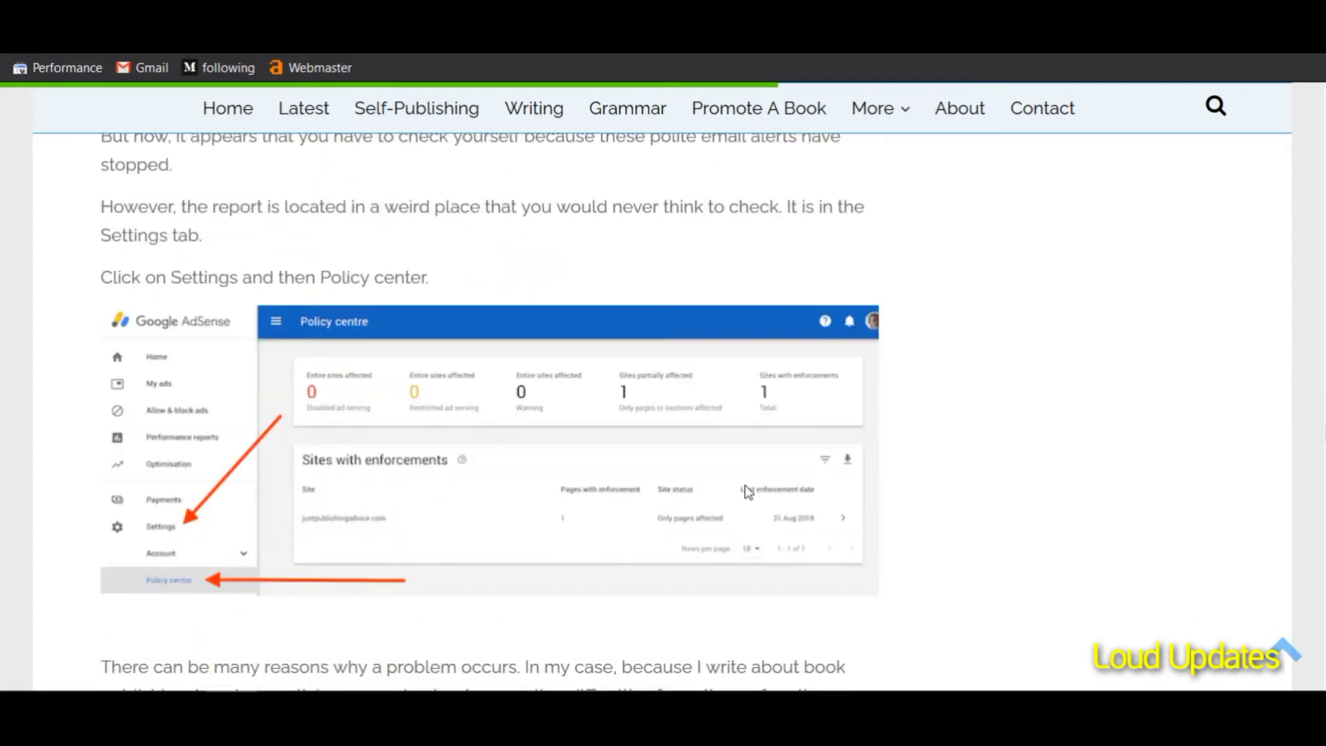
scroll(748, 491, down, 3)
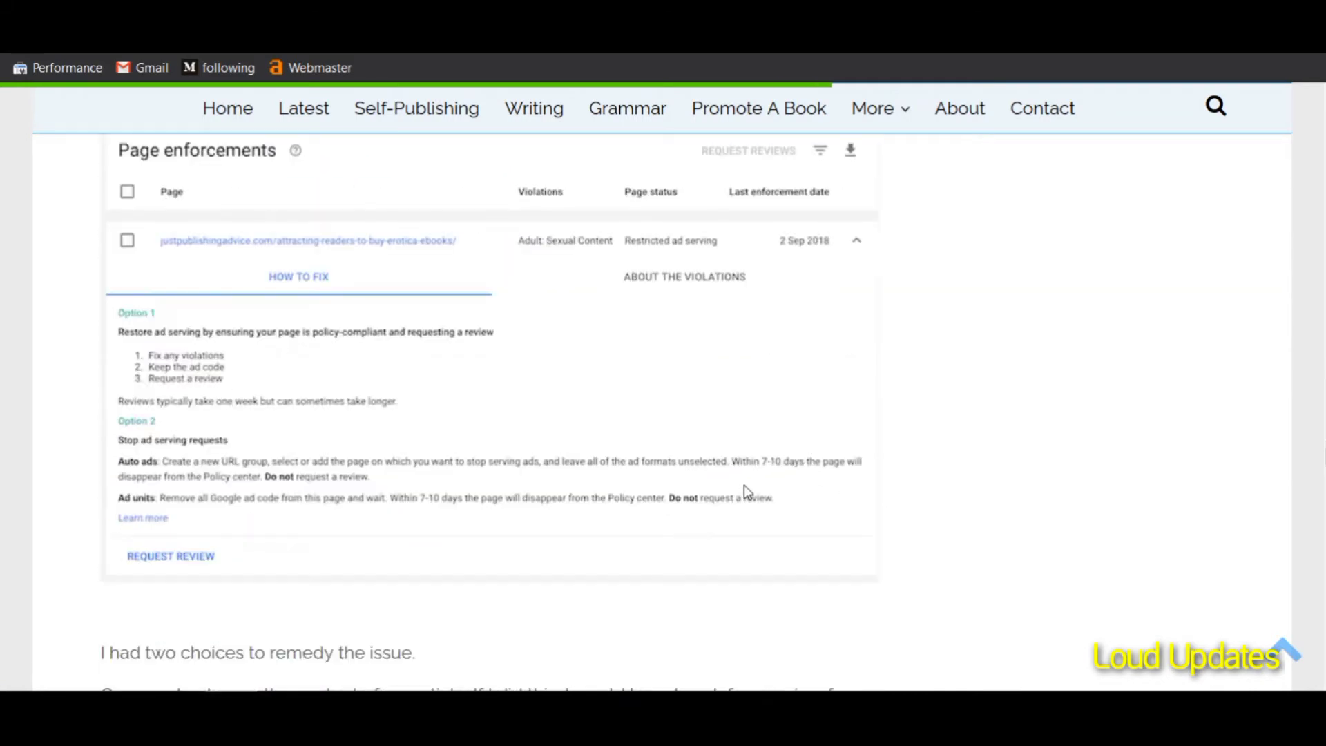
Step: Skim the rest of the article through the comment form, and return to the "Surveys, polls and feedback" ad
scroll(473, 444, down, 15)
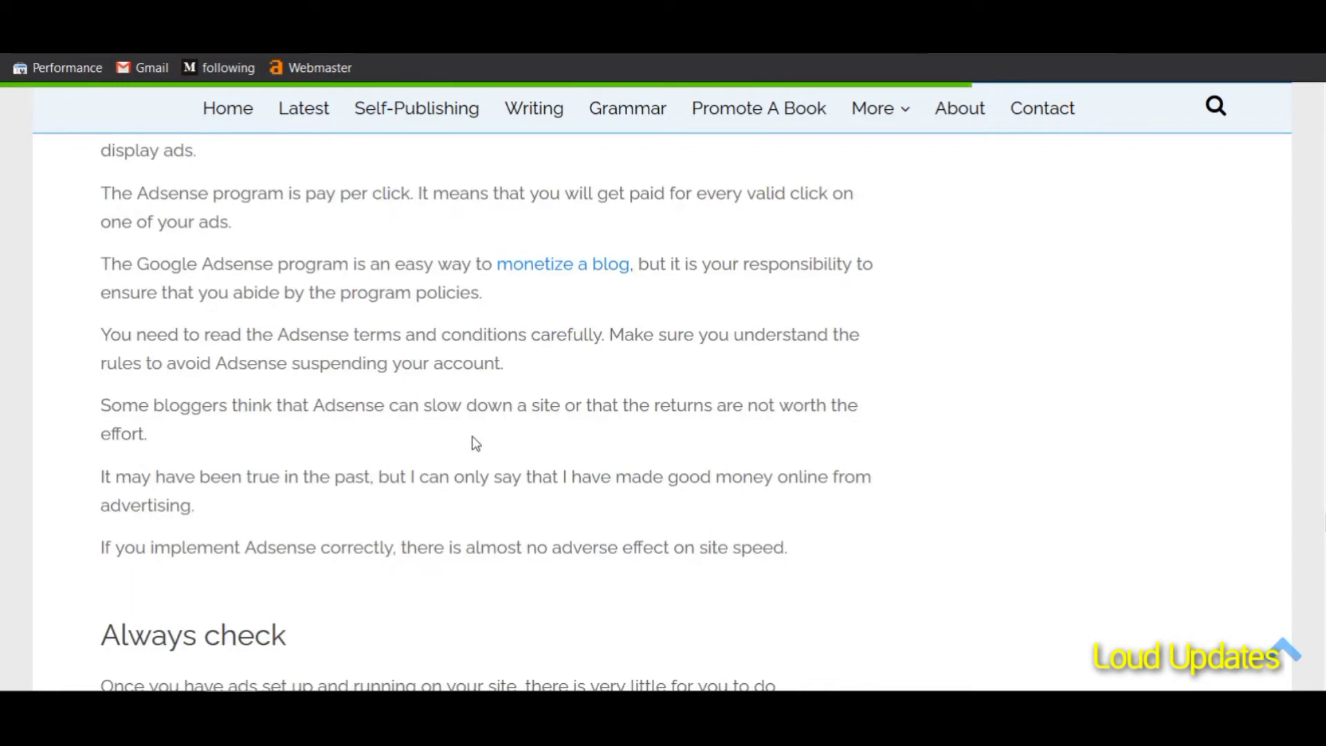
scroll(476, 443, down, 10)
scroll(476, 442, up, 1)
scroll(1250, 491, down, 12)
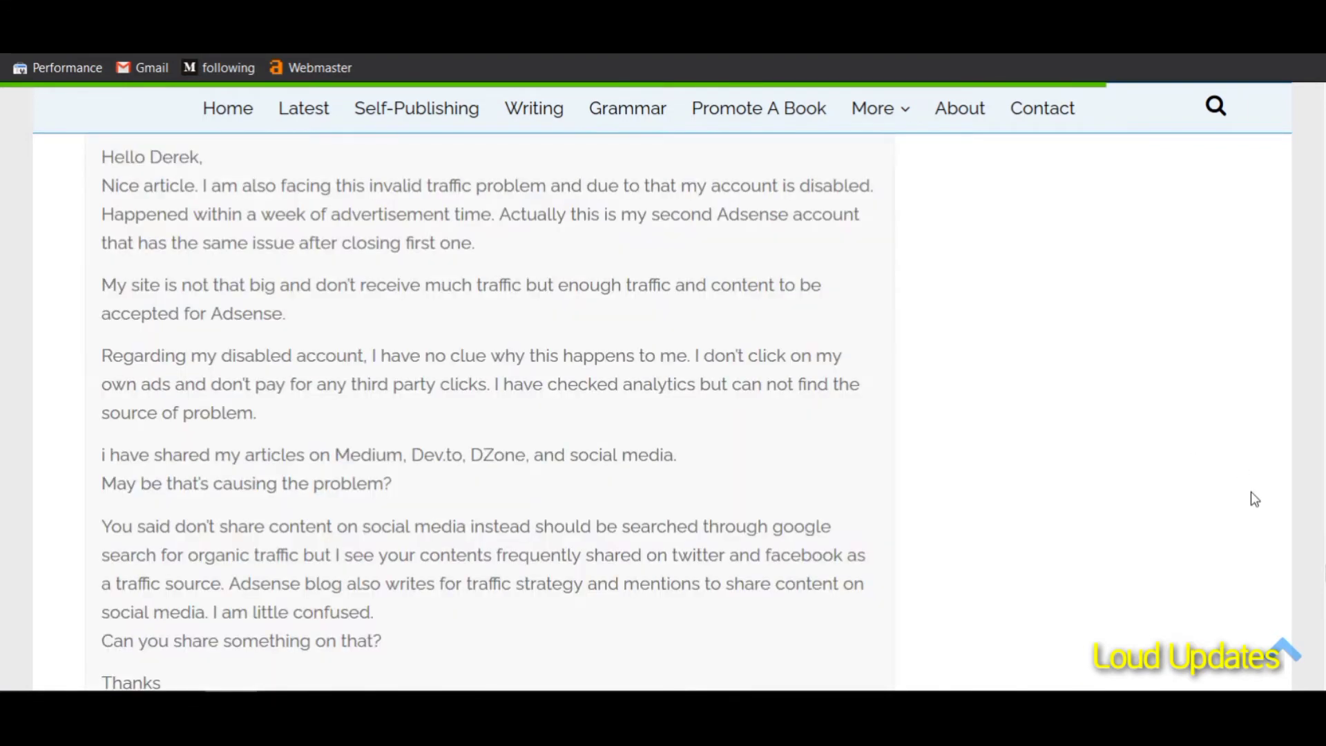
scroll(490, 415, down, 10)
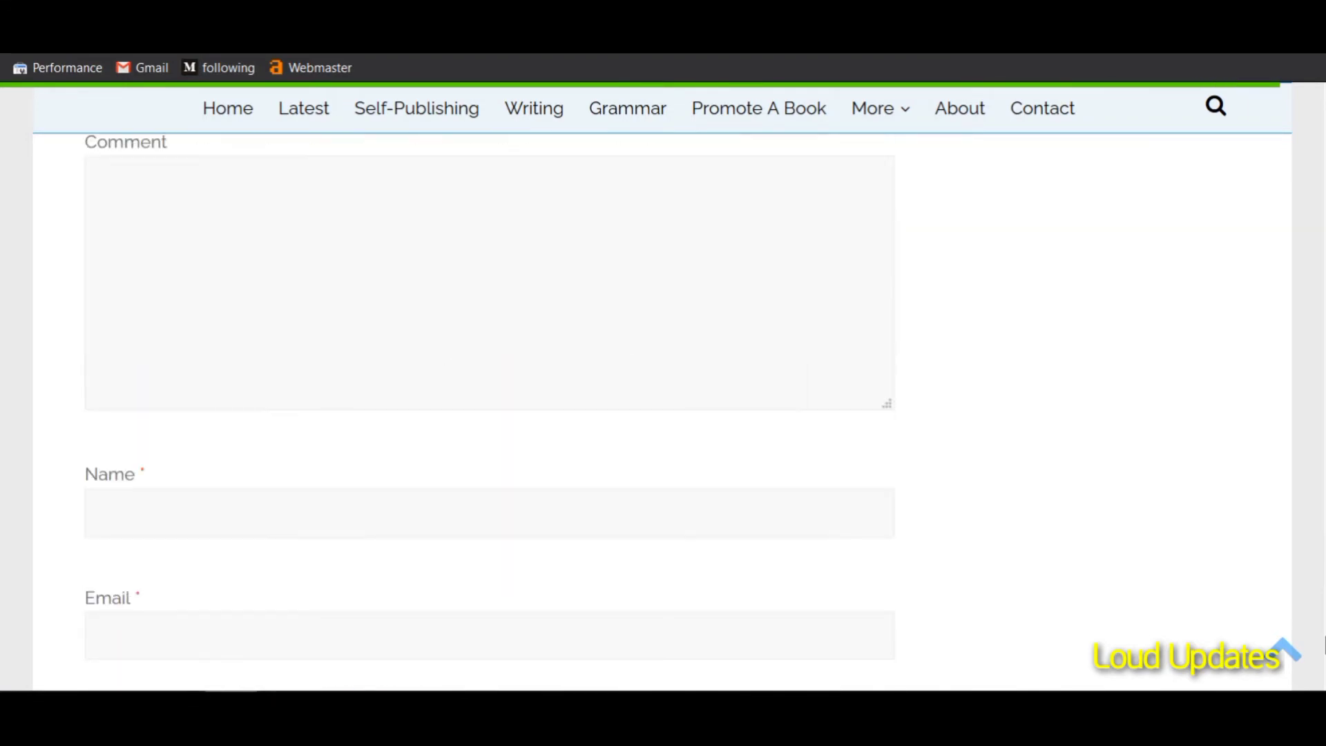
drag(1325, 645, 1324, 243)
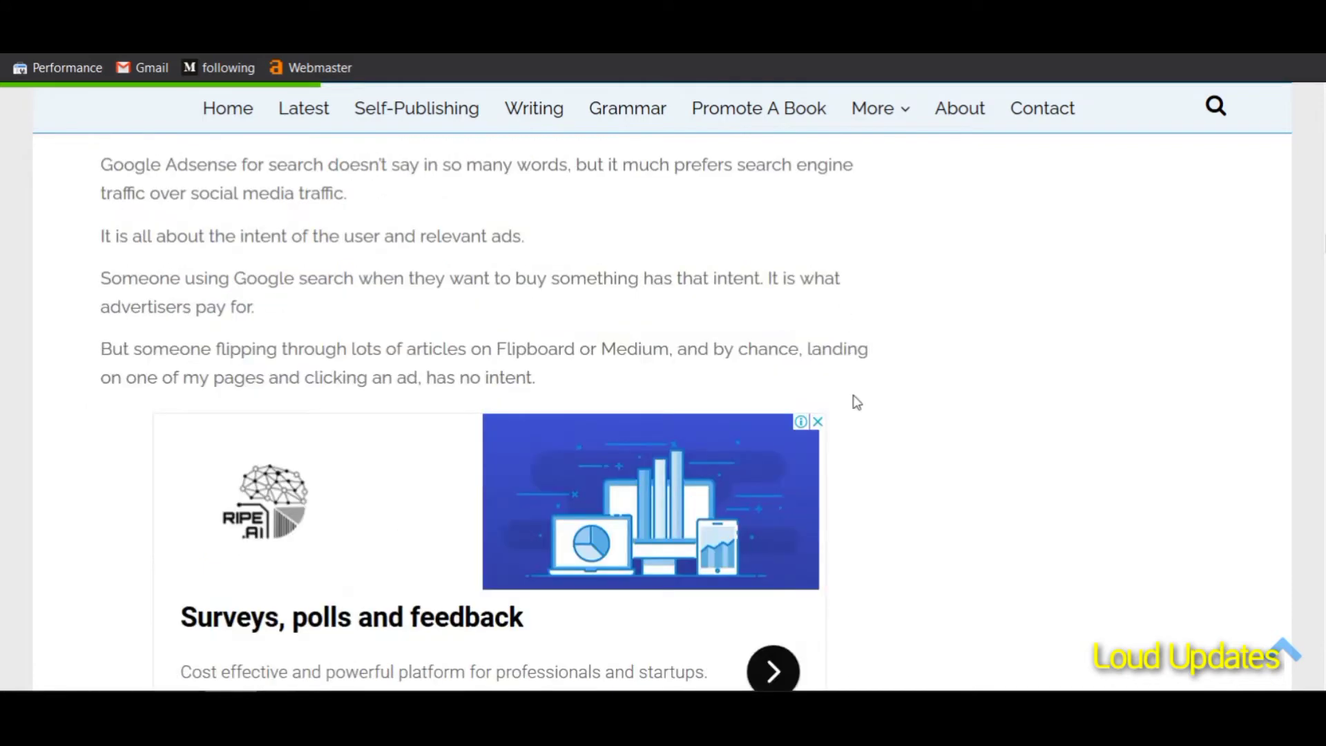
click(819, 422)
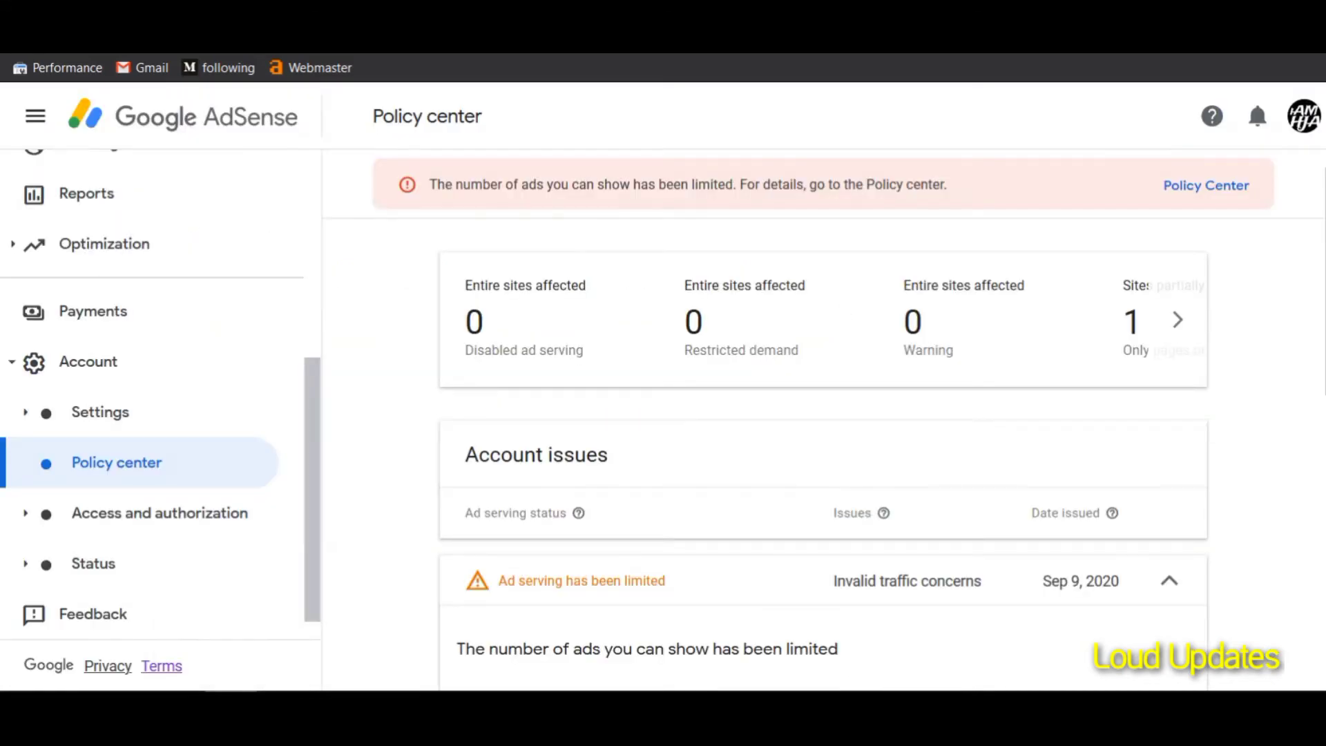
Step: Examine the ad serving status listed under Account issues in the AdSense Policy center
scroll(407, 518, down, 1)
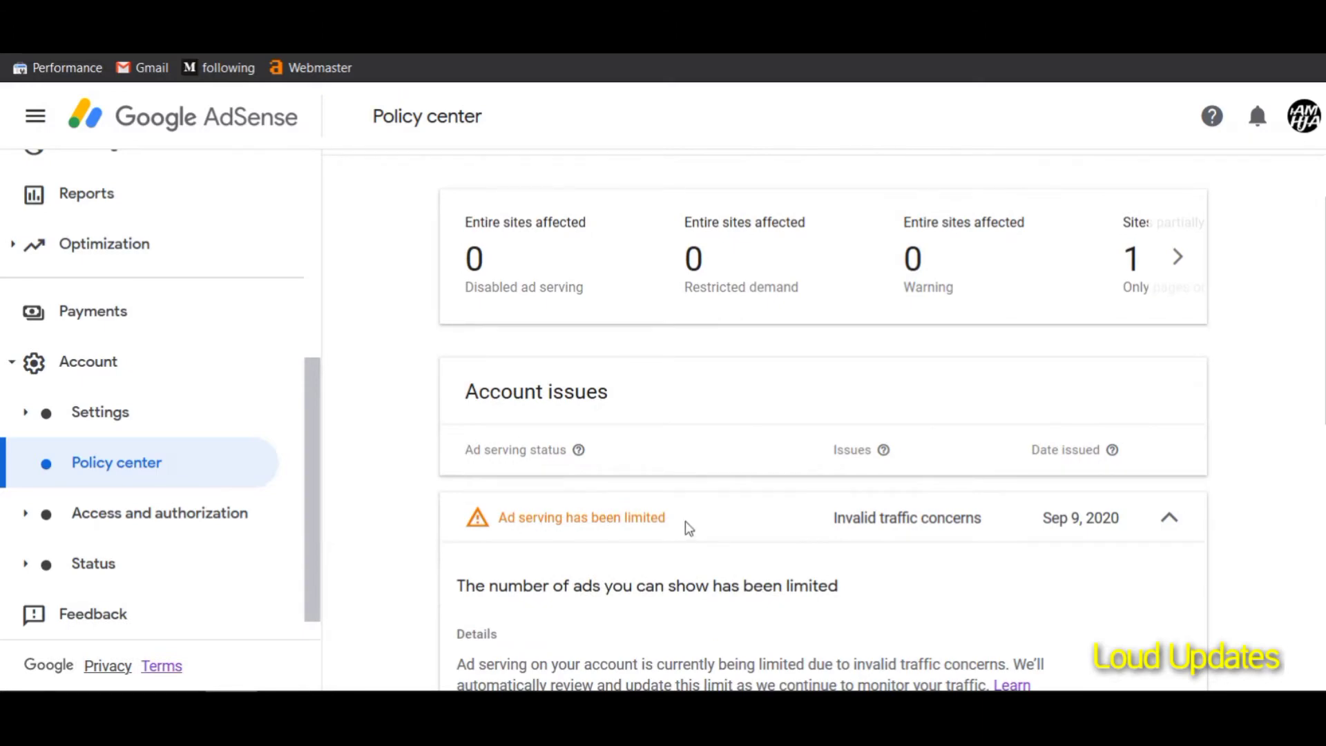
drag(688, 528, 536, 518)
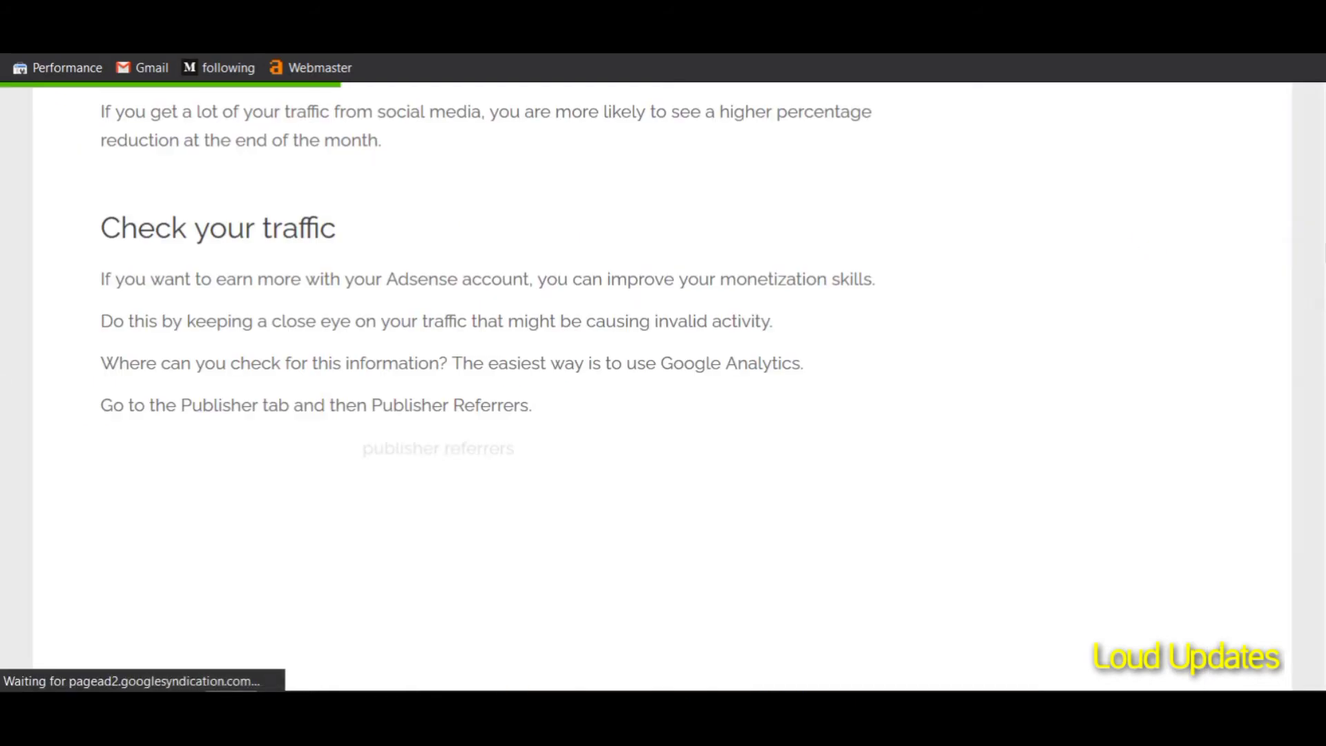
Step: Go back to the invalid traffic article and inspect its "Surveys, polls and feedback" ad and the ad's controls
scroll(520, 364, down, 1)
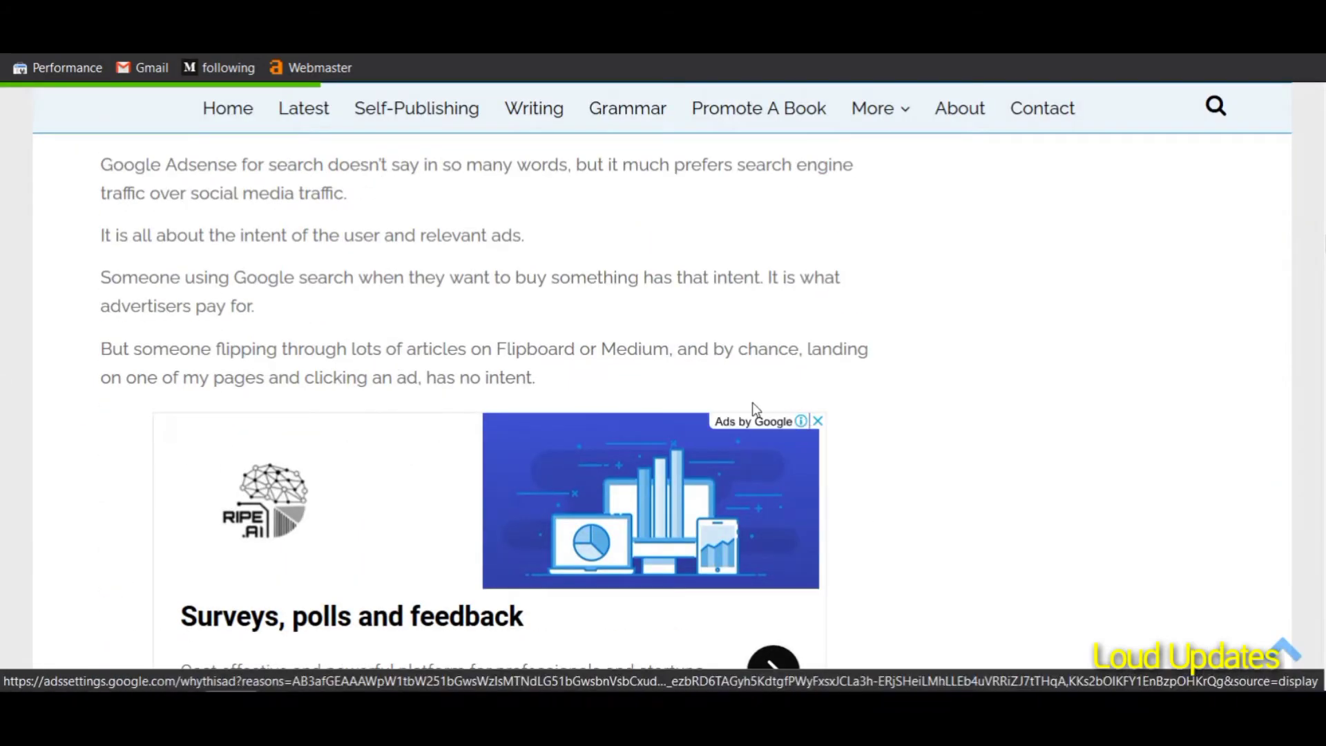
scroll(753, 407, down, 1)
scroll(729, 407, down, 1)
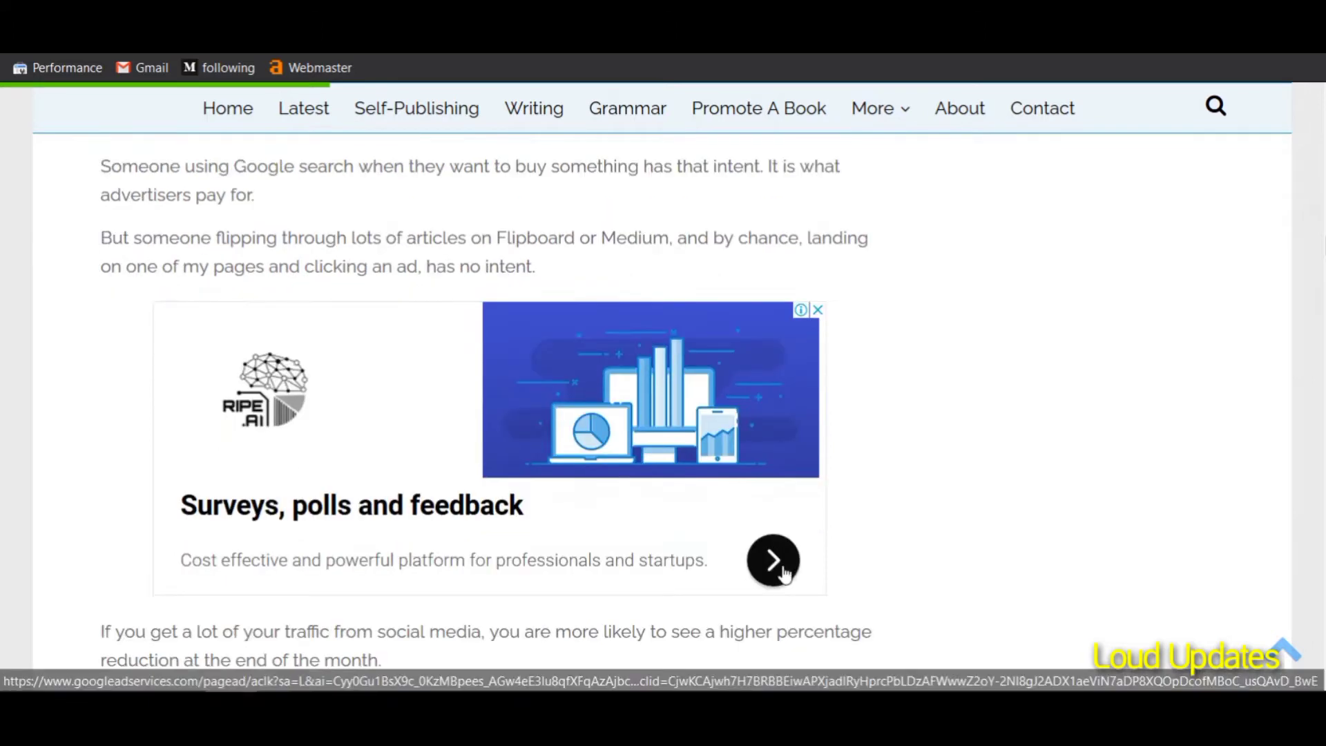
click(816, 324)
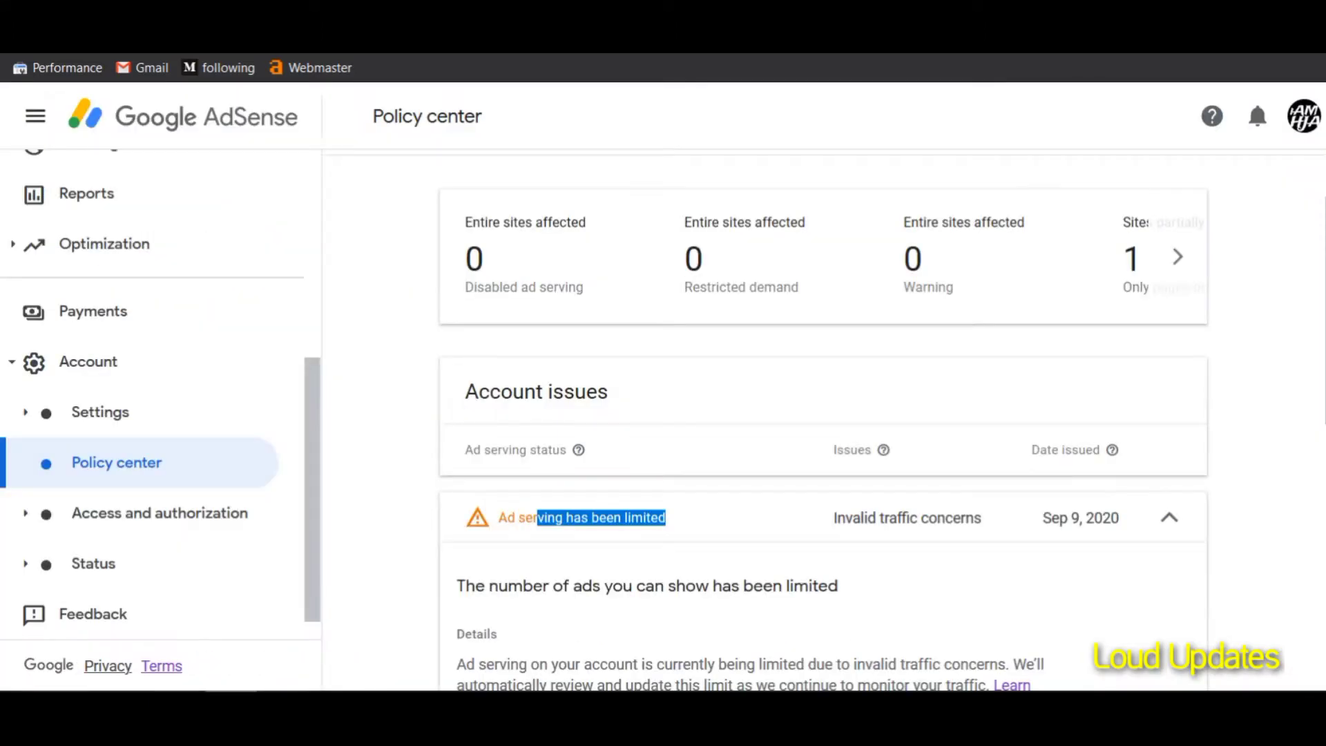
Step: Return to the AdSense Policy center and highlight part of the "Ad serving has been limited" status
click(614, 562)
drag(512, 518, 565, 520)
click(656, 522)
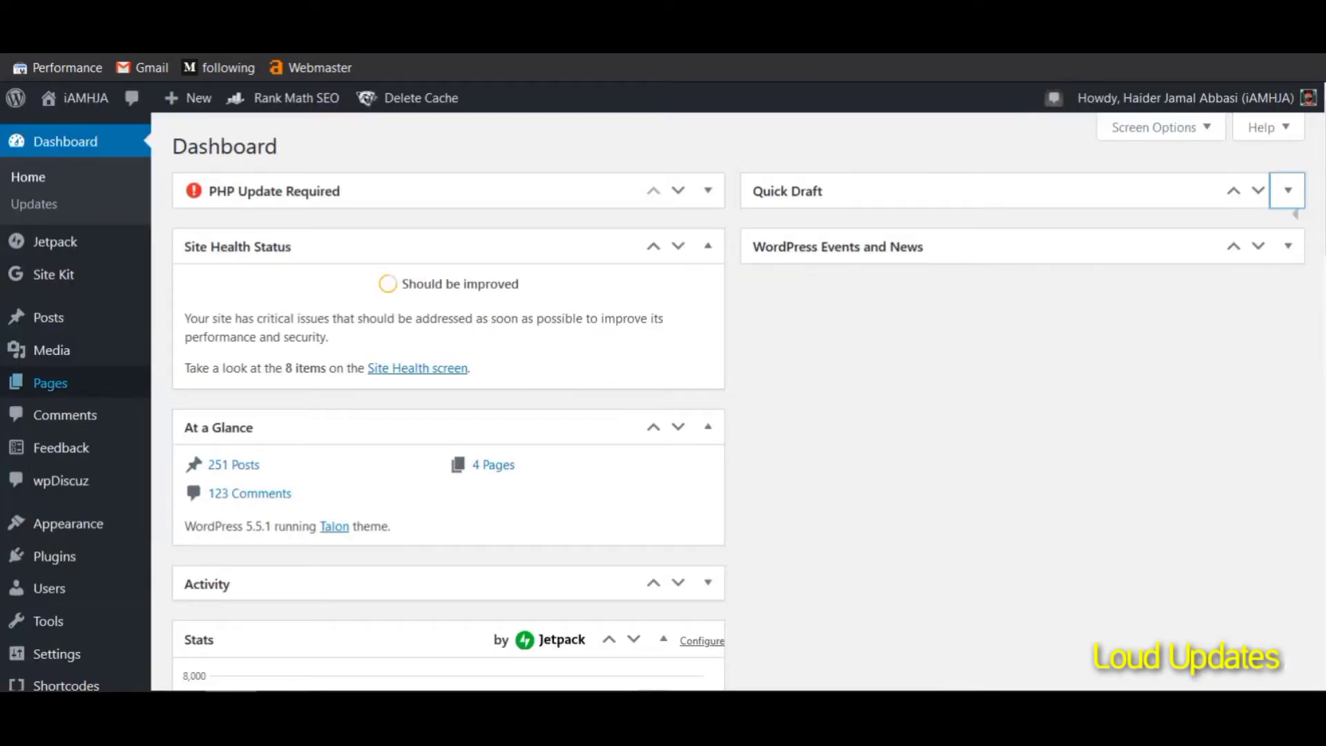
Step: Switch to the site's WordPress dashboard and open the list of installed plugins
scroll(42, 397, down, 2)
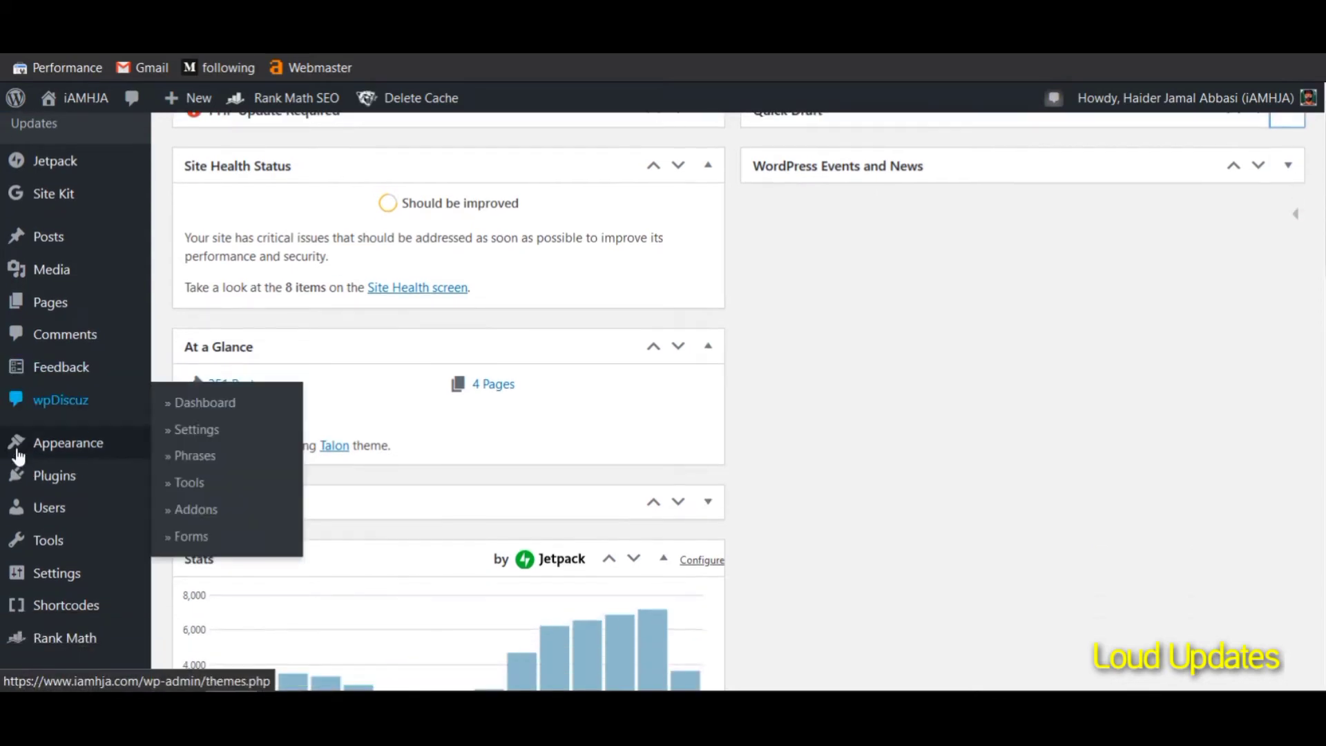
mouse_move(64, 473)
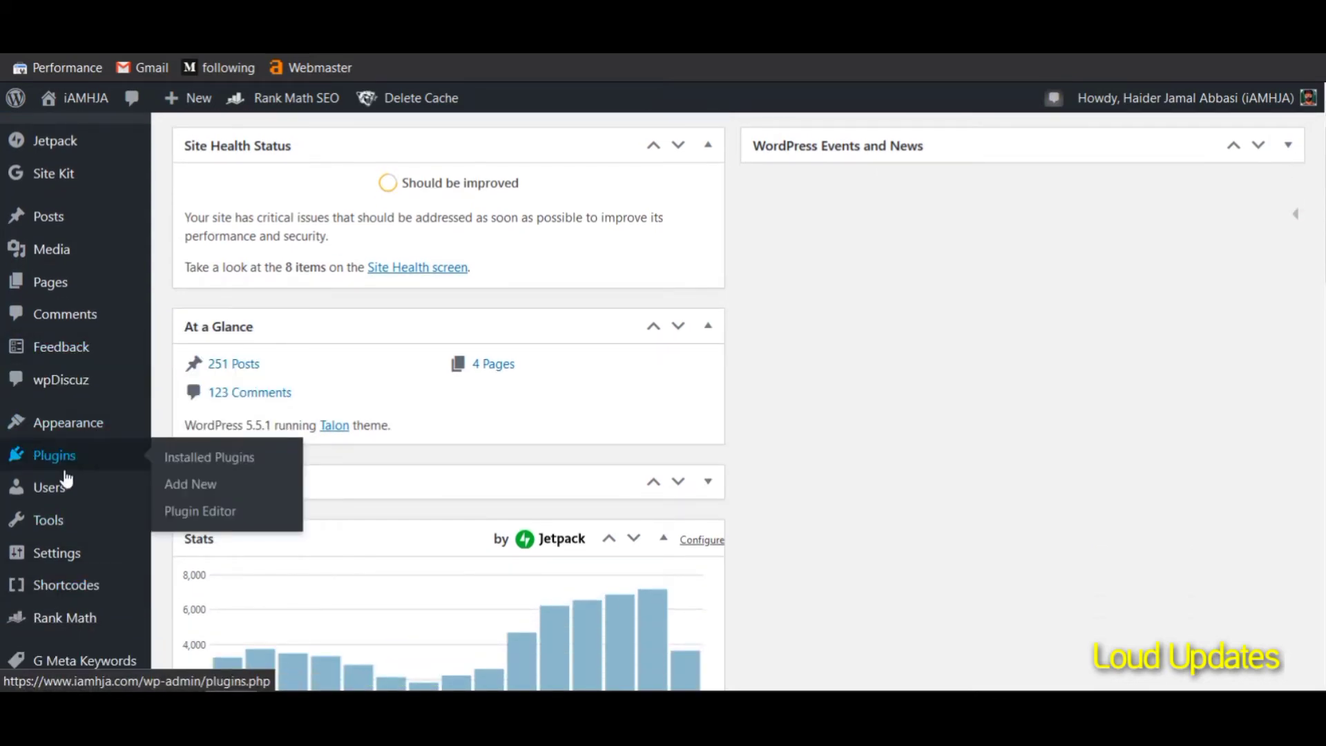
click(57, 465)
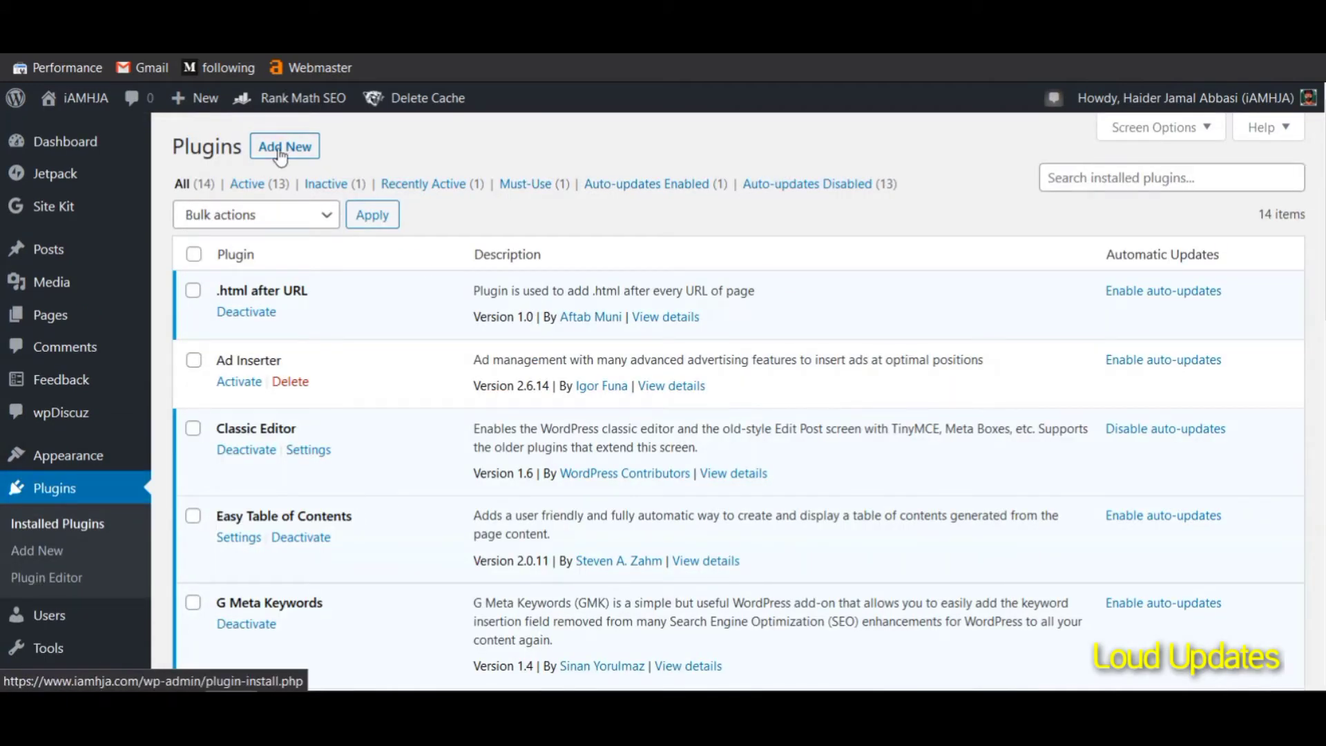
Step: Start adding a new plugin and search the plugin directory for "adsense invalid click"
drag(234, 135, 308, 146)
click(300, 152)
click(300, 154)
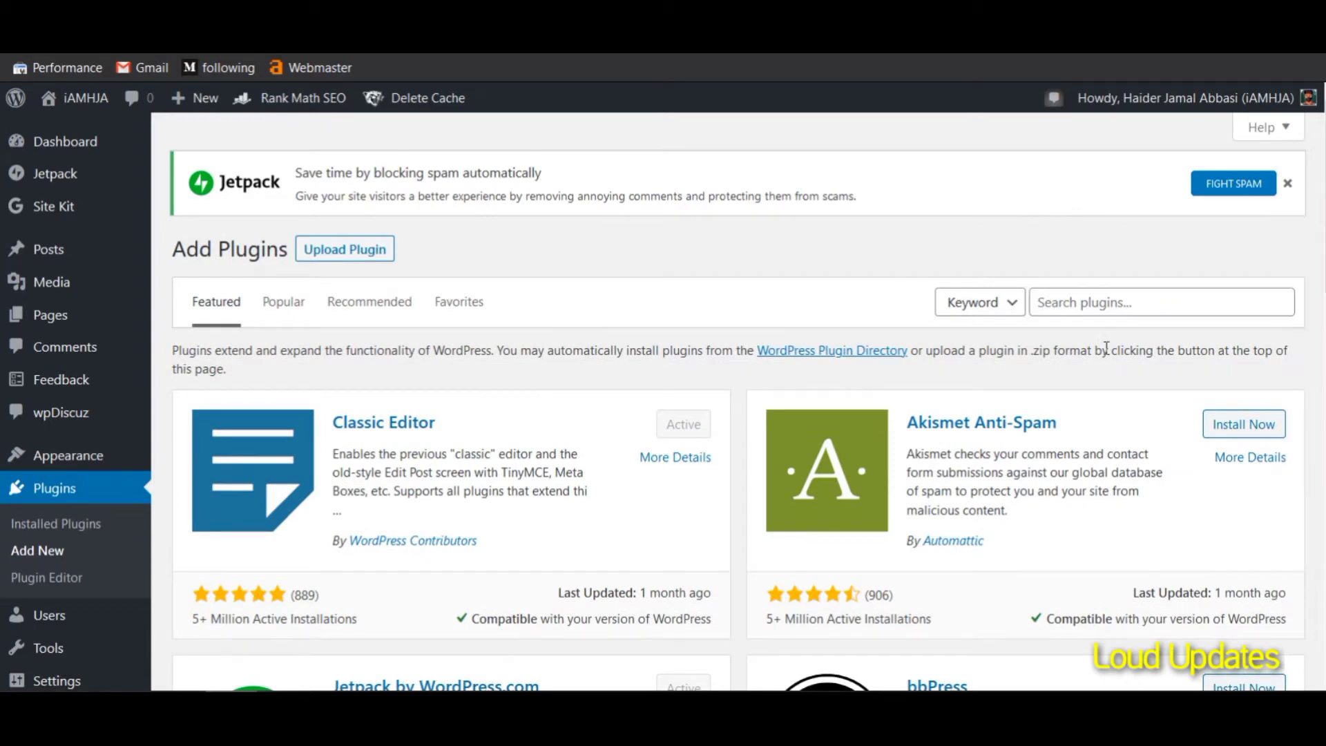
text(ad)
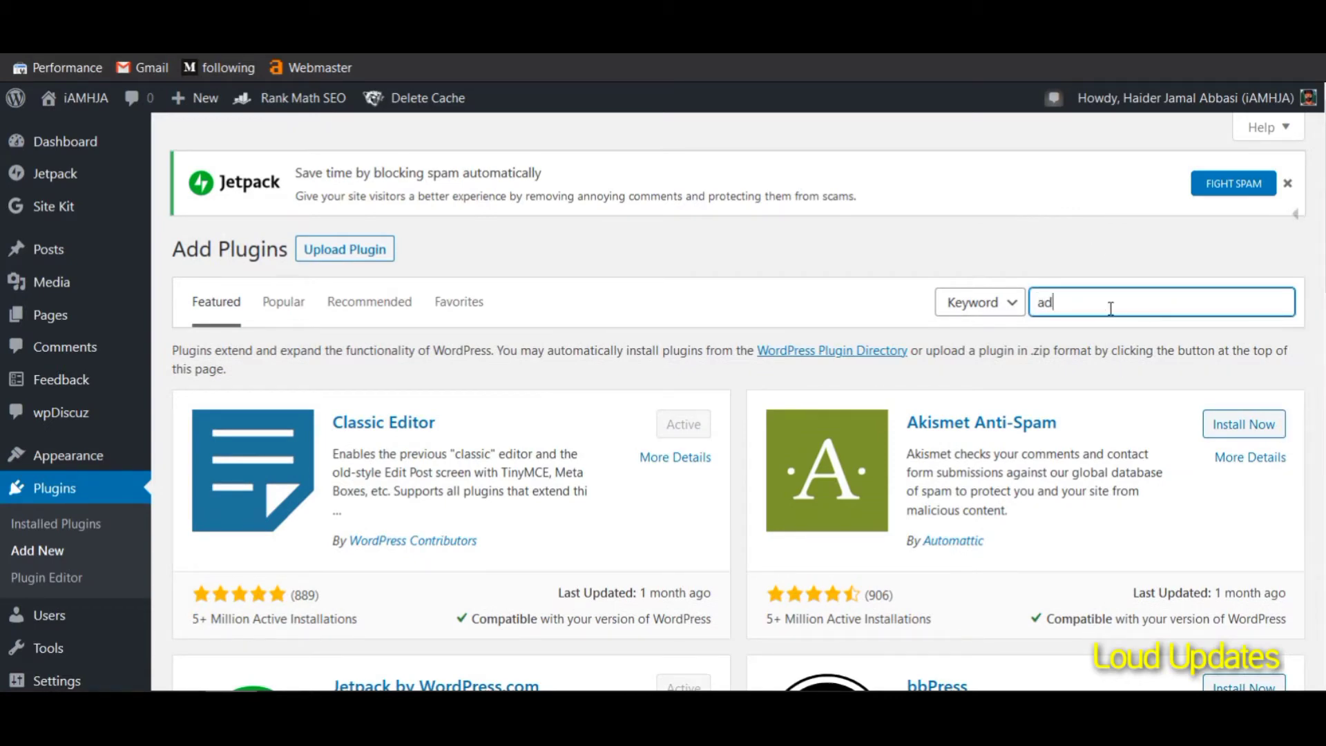
text(sense invalid click)
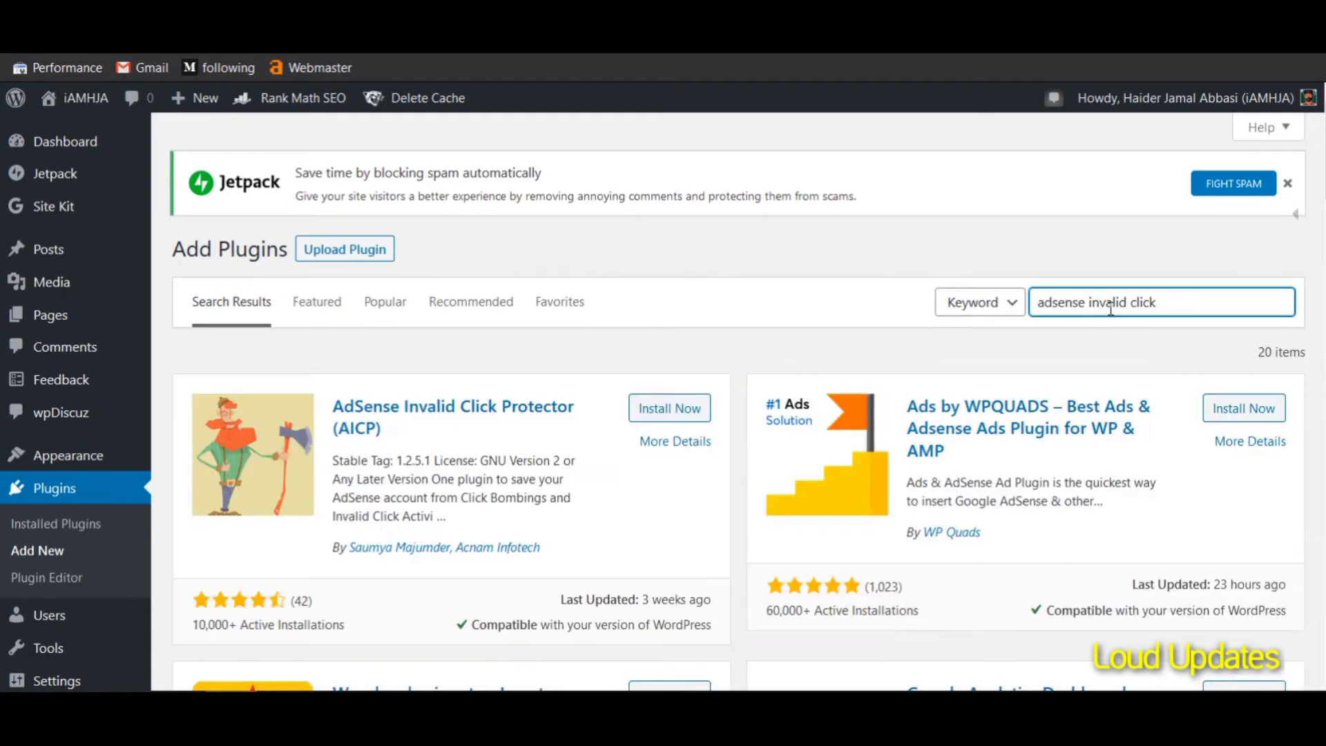
Step: Examine the AdSense Invalid Click Protector (AICP) search result, including its description and number of active installations
click(328, 382)
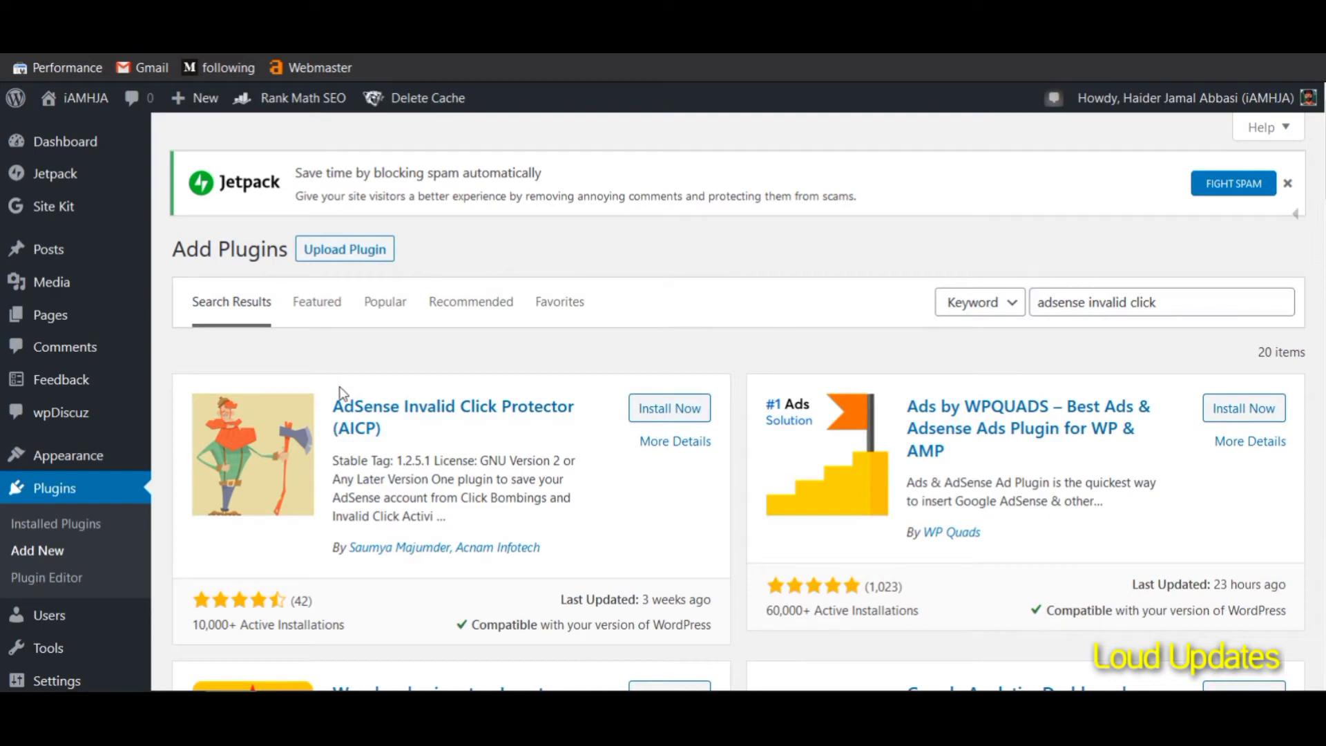
drag(339, 391, 570, 482)
click(572, 478)
scroll(572, 478, down, 1)
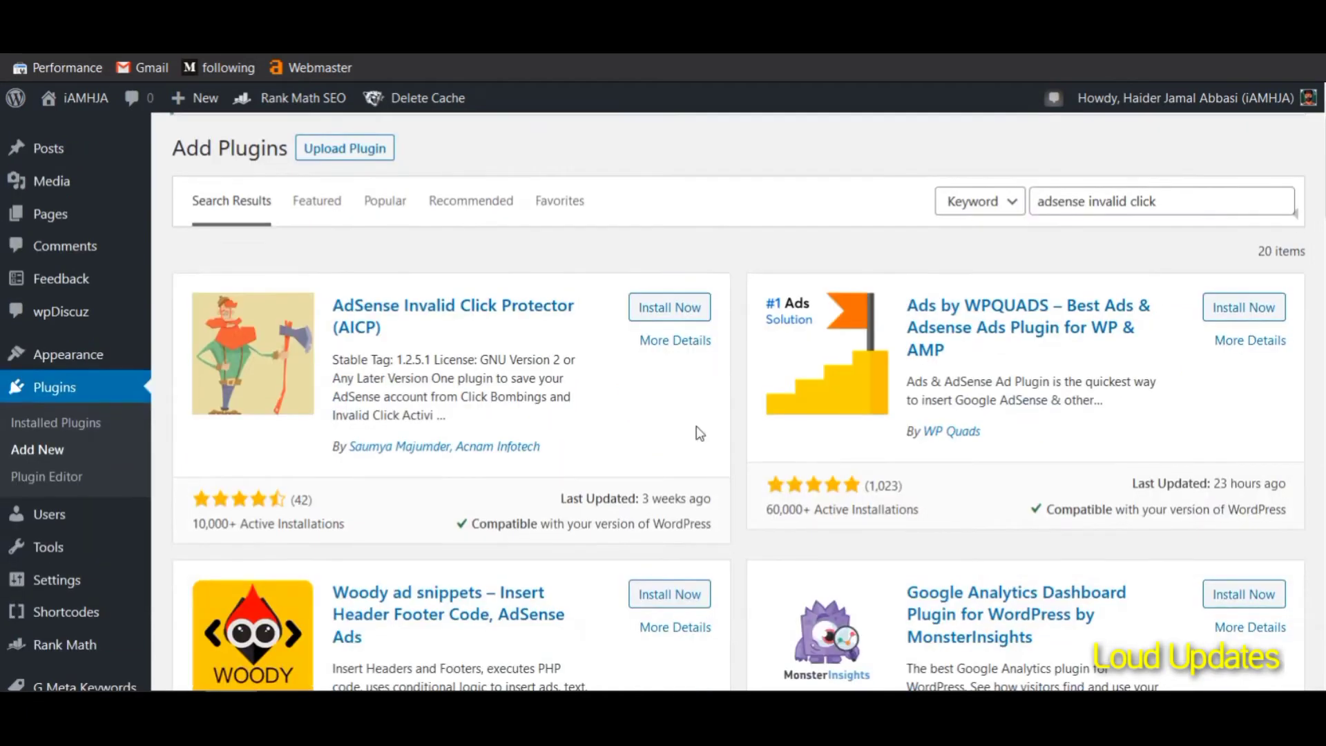
scroll(699, 433, up, 1)
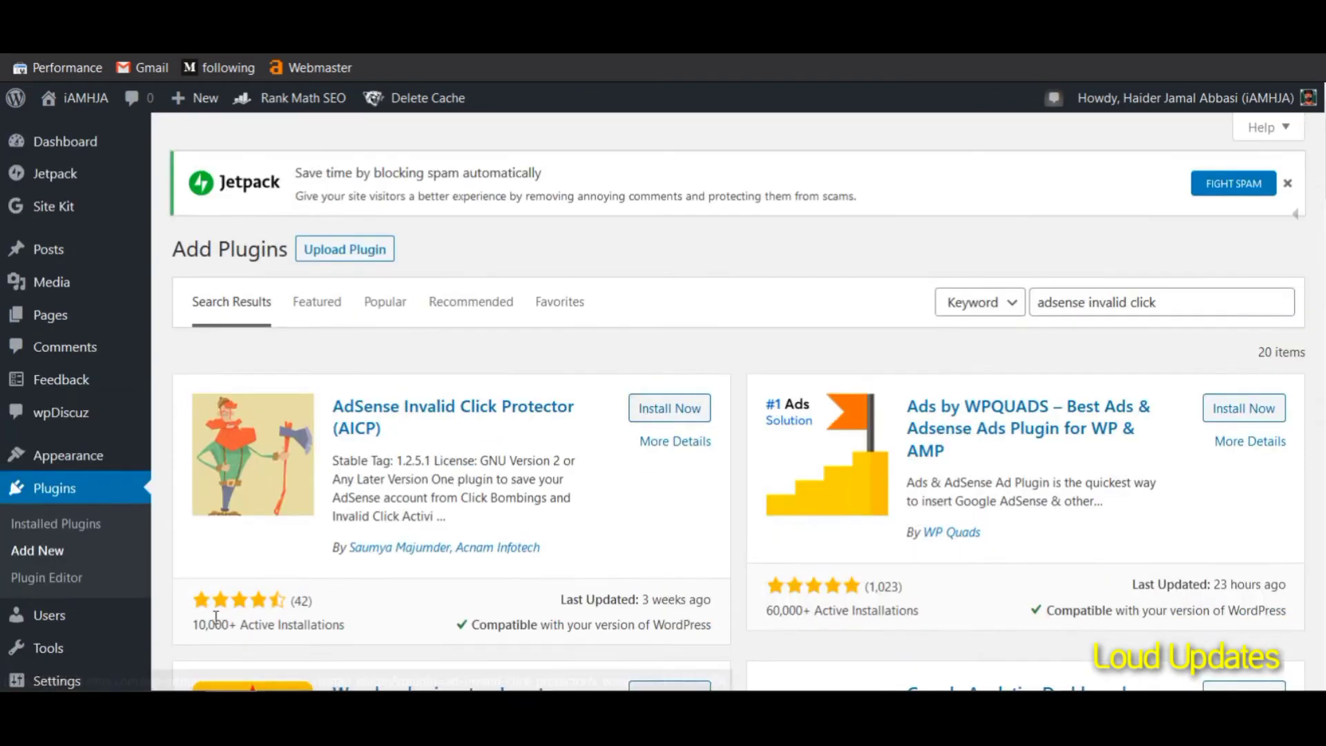
drag(192, 625, 347, 626)
click(372, 633)
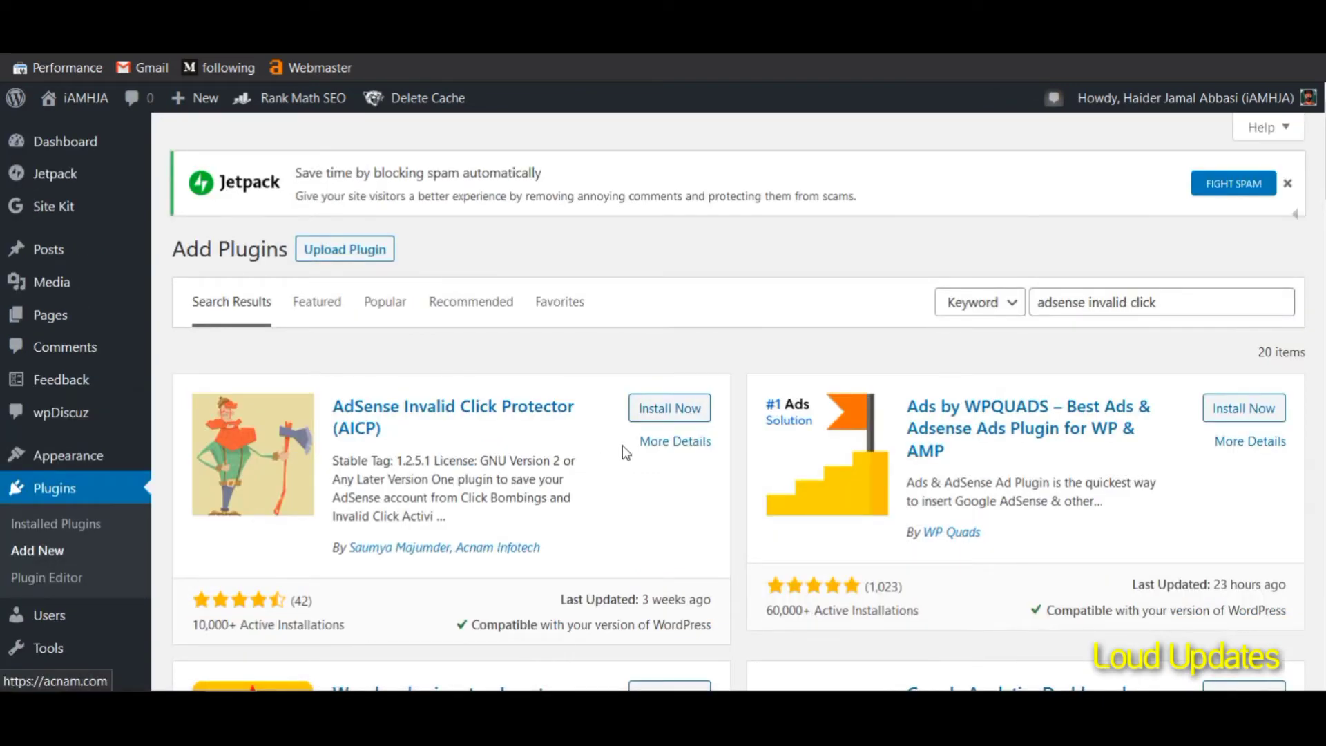
Step: Install and activate the AdSense Invalid Click Protector (AICP) plugin, and dismiss its thank-you notice
click(653, 418)
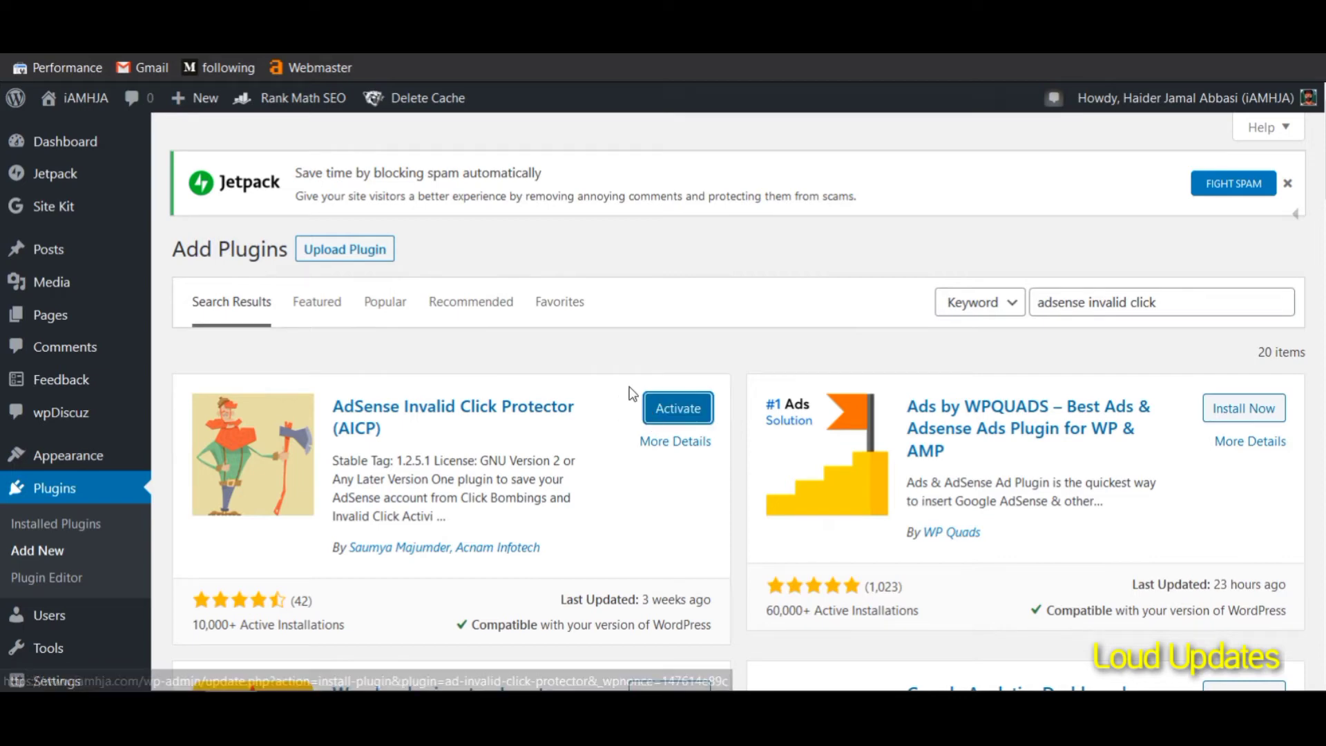
click(663, 413)
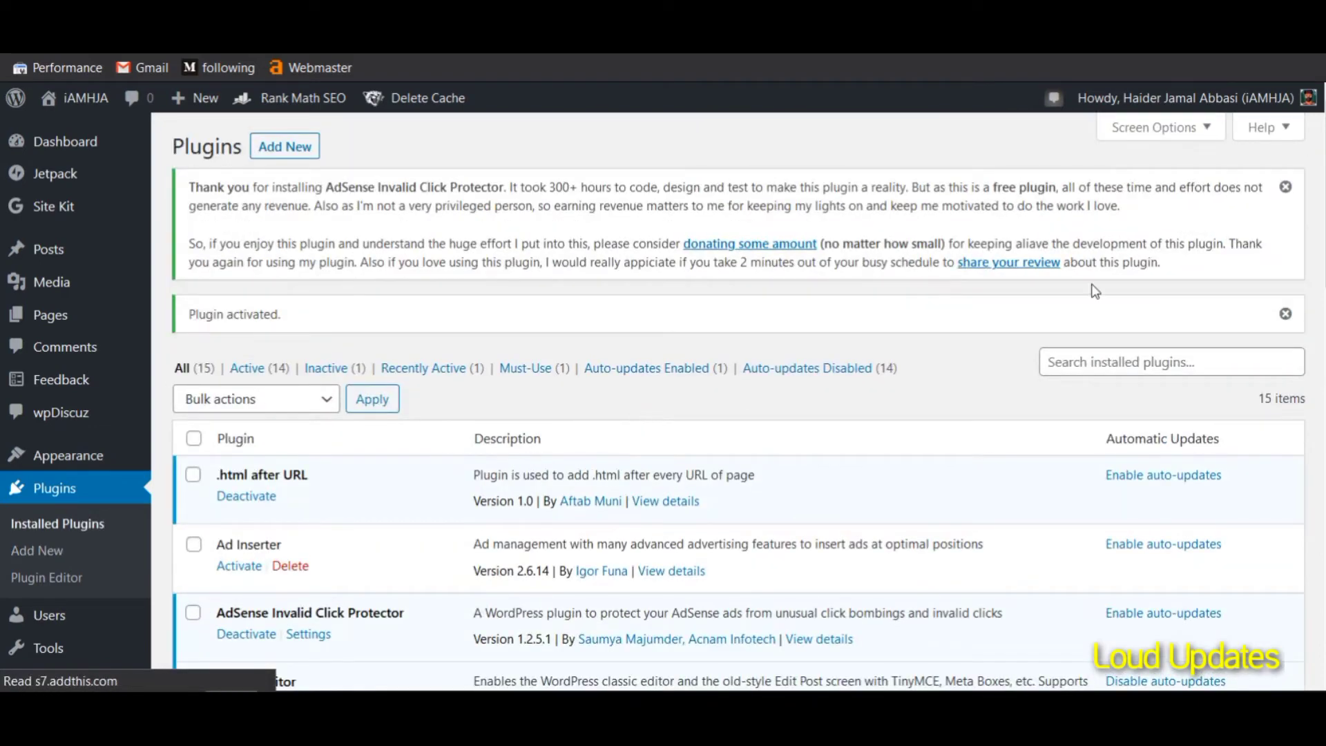
click(1286, 190)
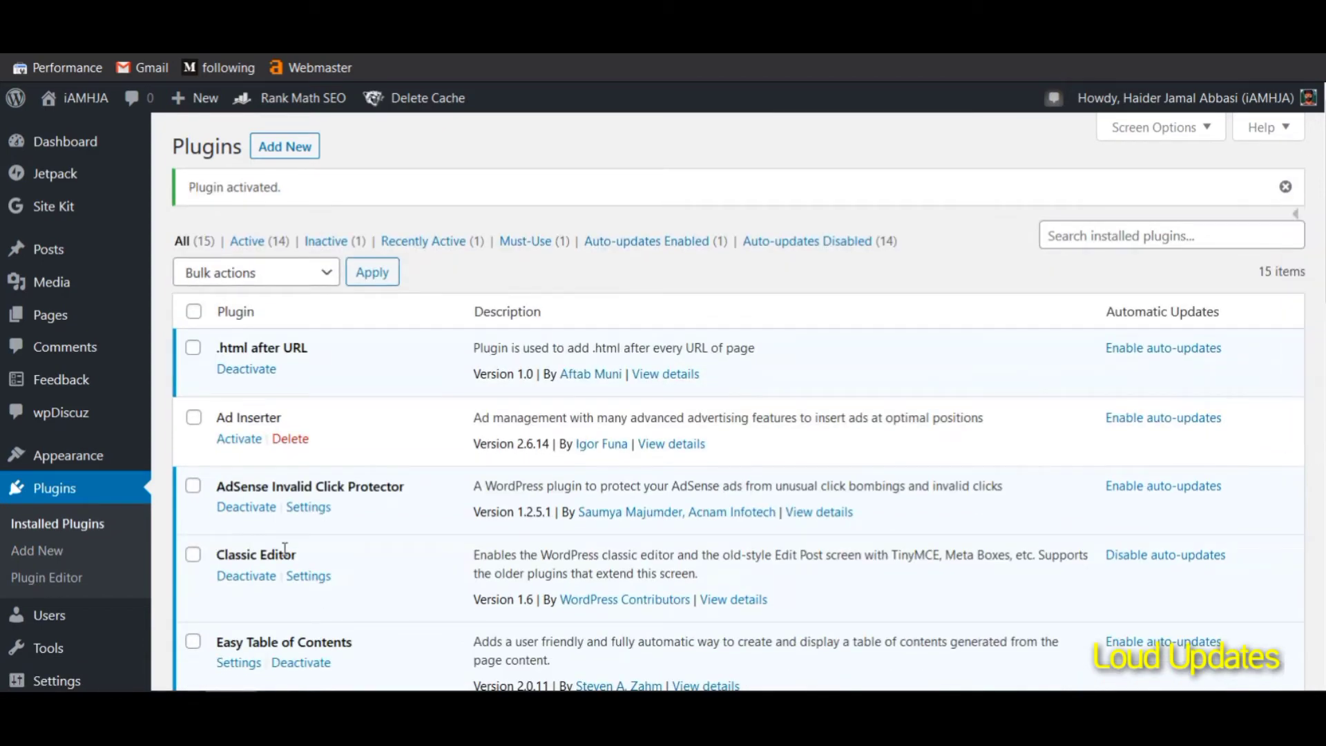
Step: Open the settings of the AdSense Invalid Click Protector plugin from the installed plugins and look through them
drag(216, 486, 401, 487)
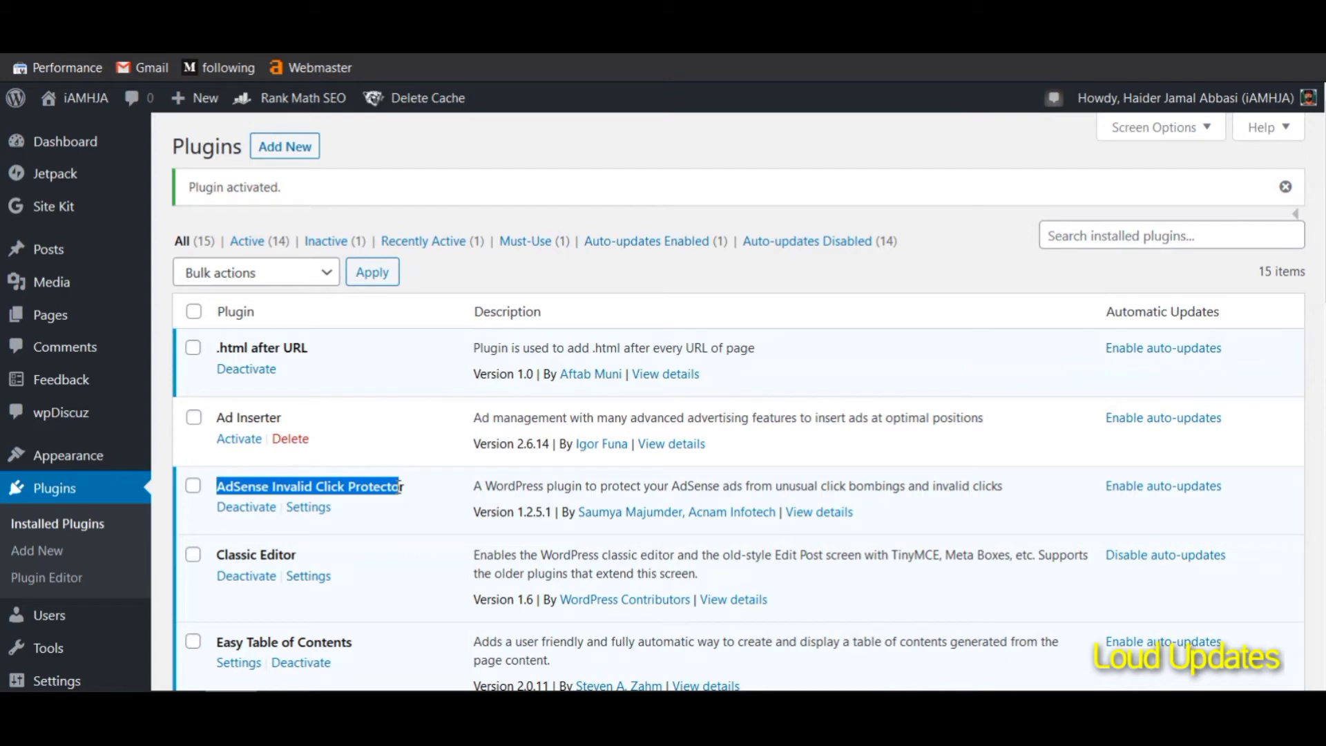
click(399, 486)
click(321, 514)
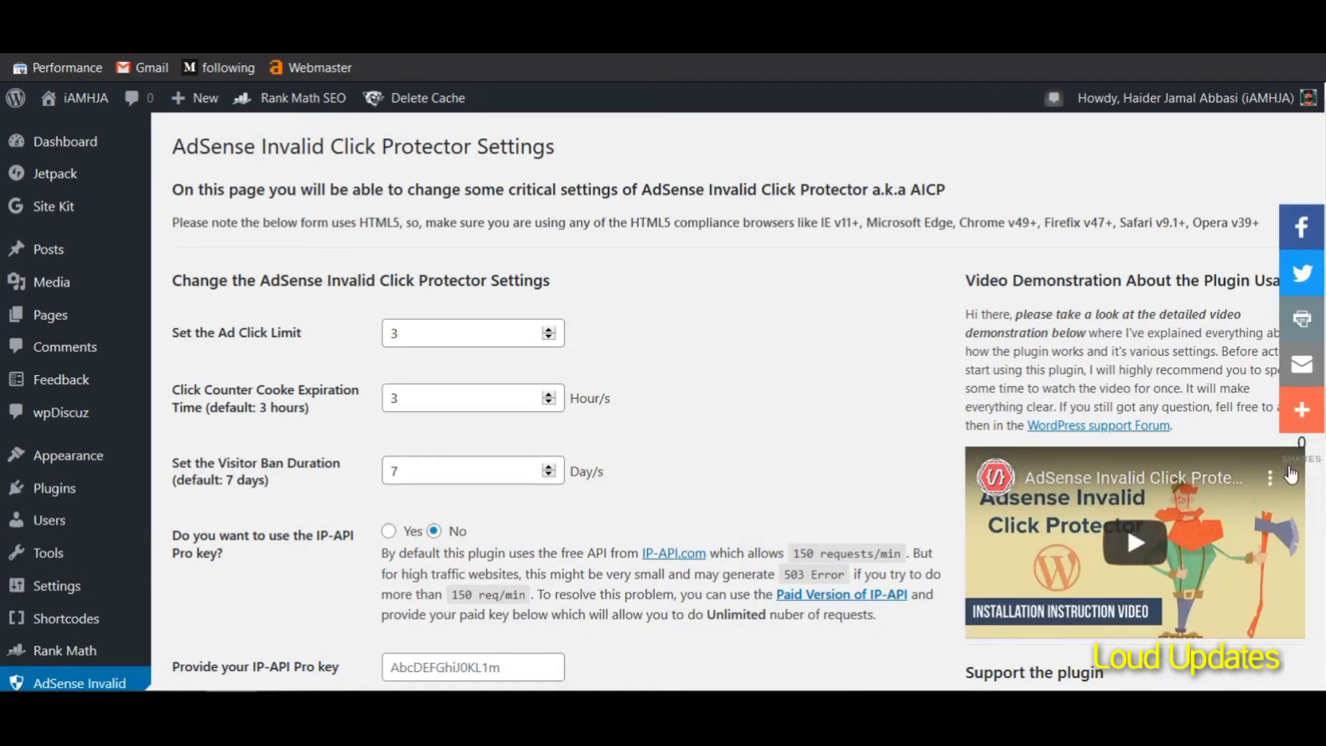
scroll(1181, 461, down, 5)
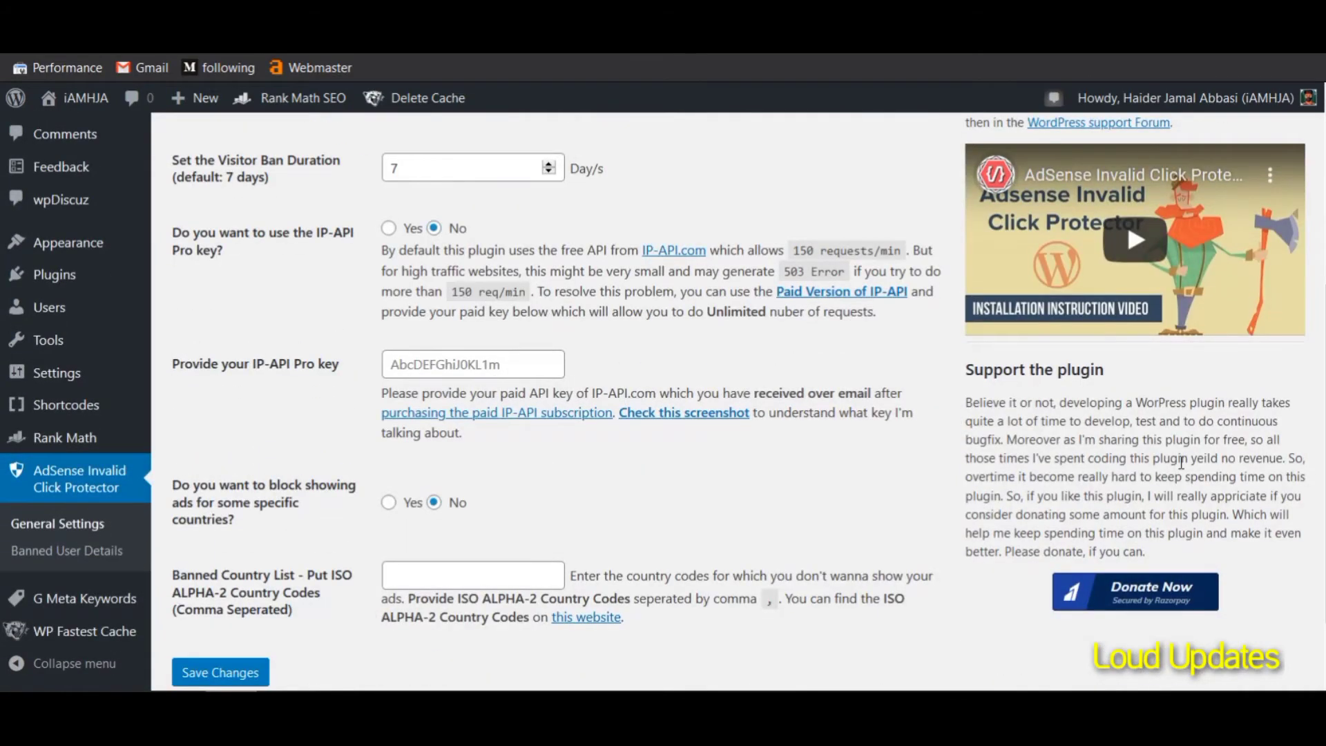
scroll(1181, 461, up, 5)
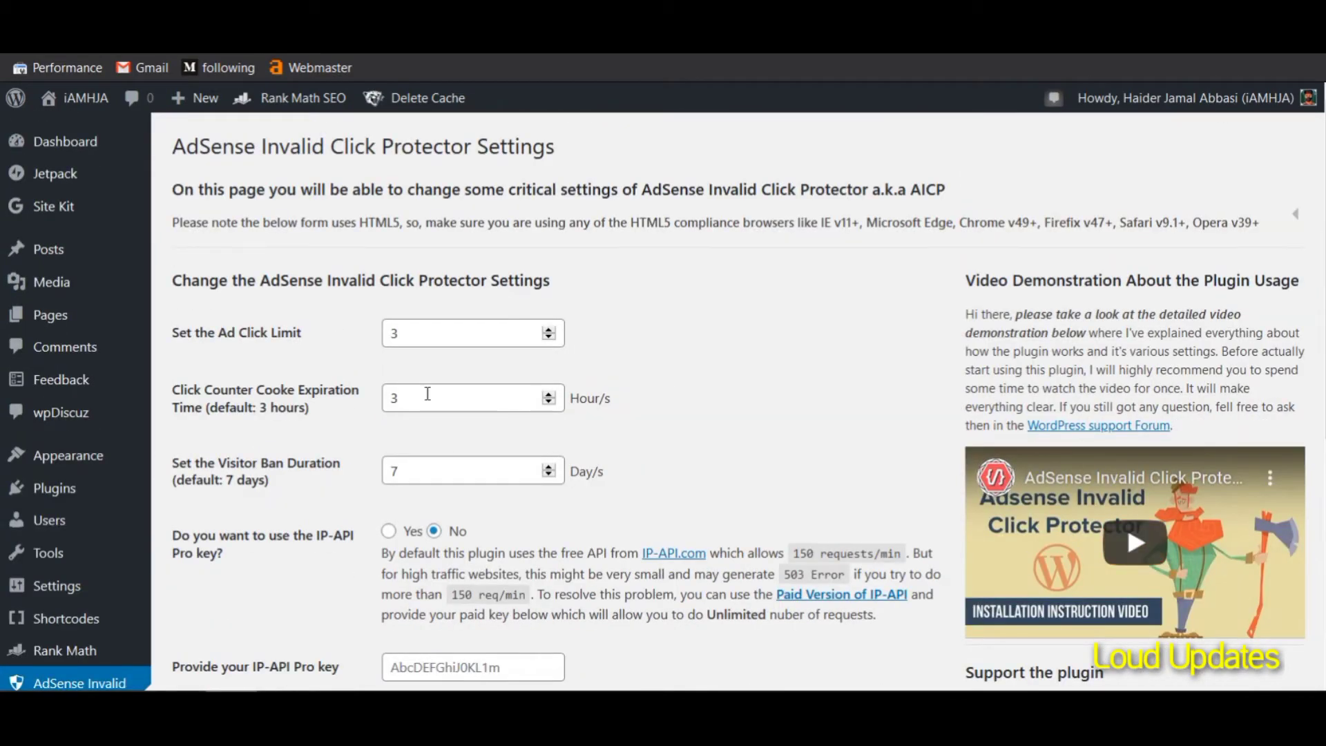
Step: Set the ad click limit to 2 and the click counter cookie expiration time to 12 hours
drag(179, 332, 270, 334)
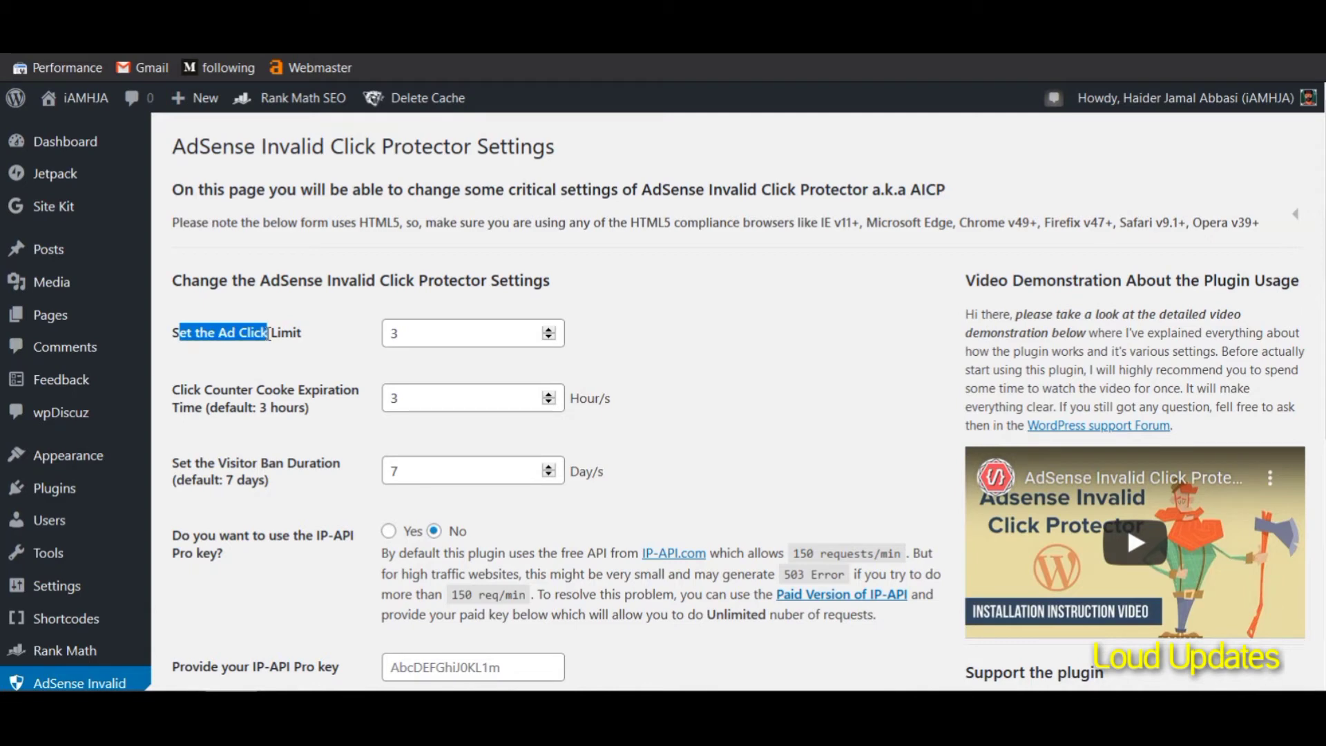
click(270, 333)
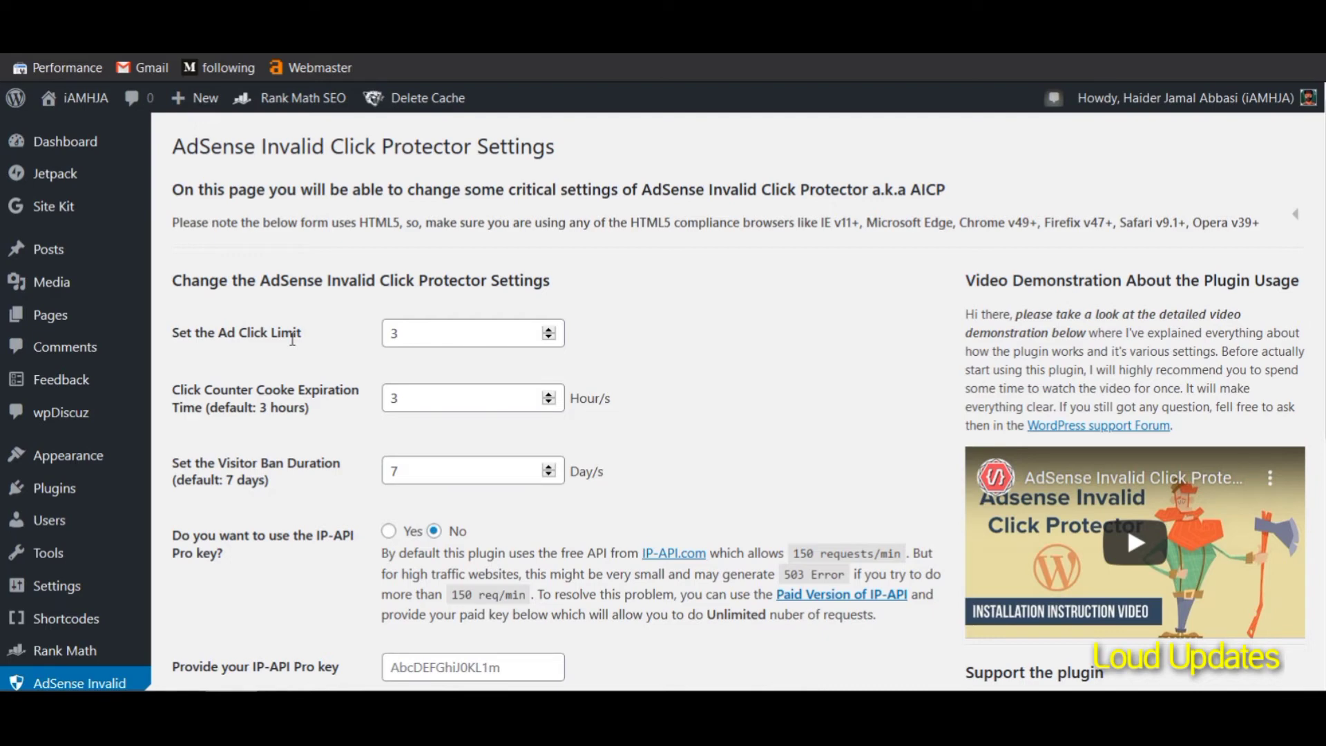
double_click(387, 334)
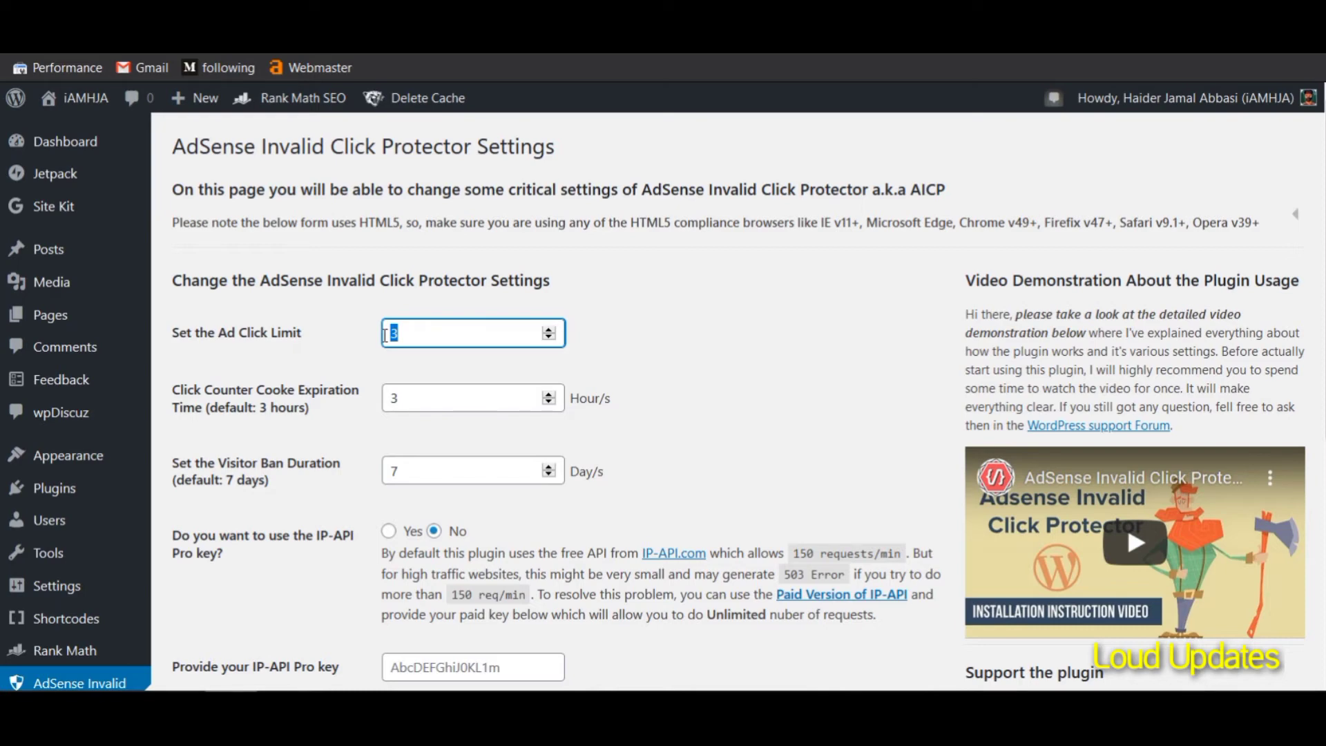
text(2)
click(361, 387)
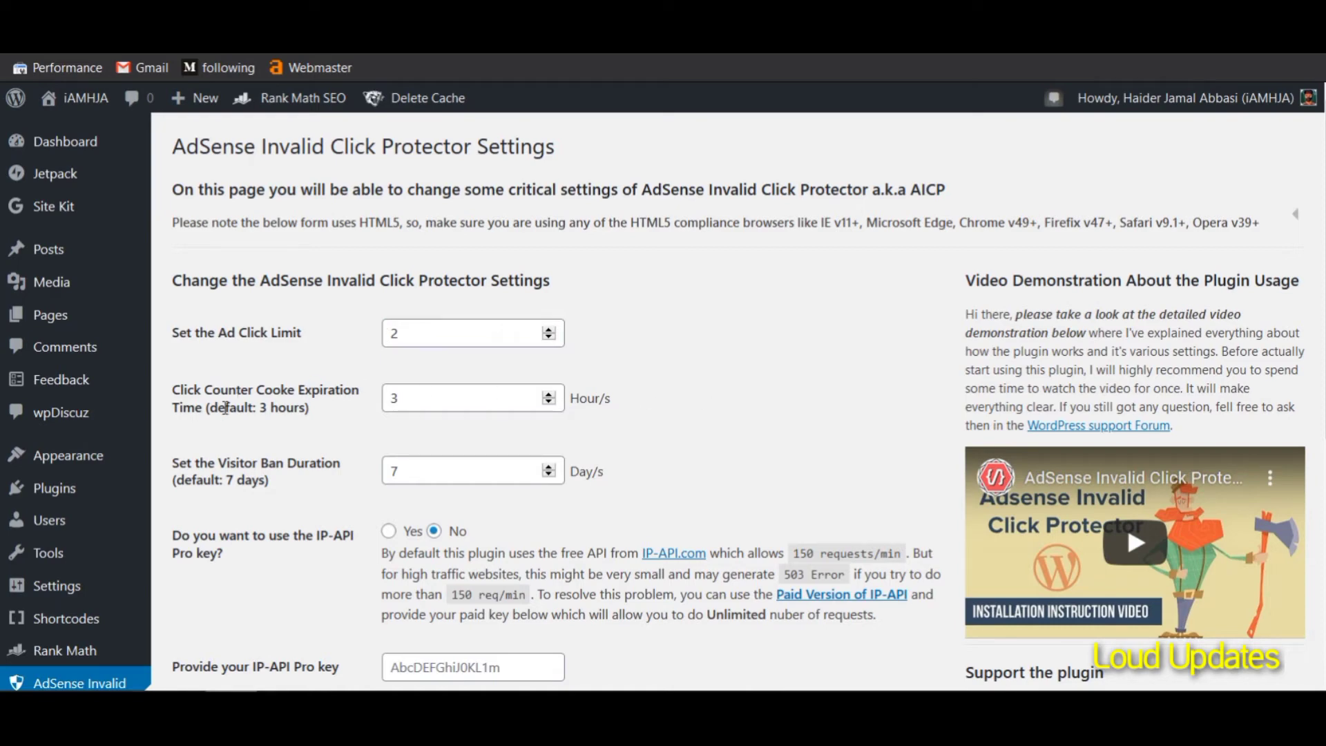
double_click(464, 389)
text(12)
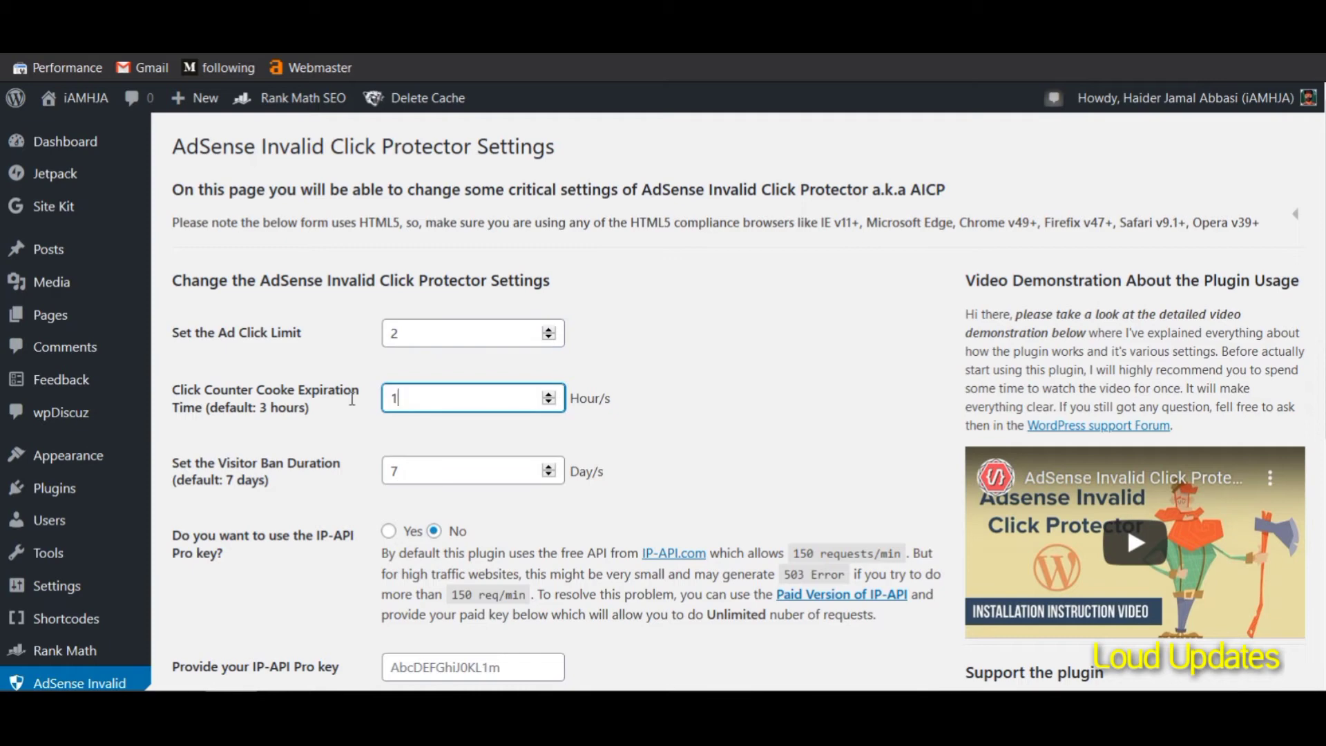
Step: Review the ad click limit together with the click counter cookie expiration time
drag(218, 335, 288, 335)
click(288, 334)
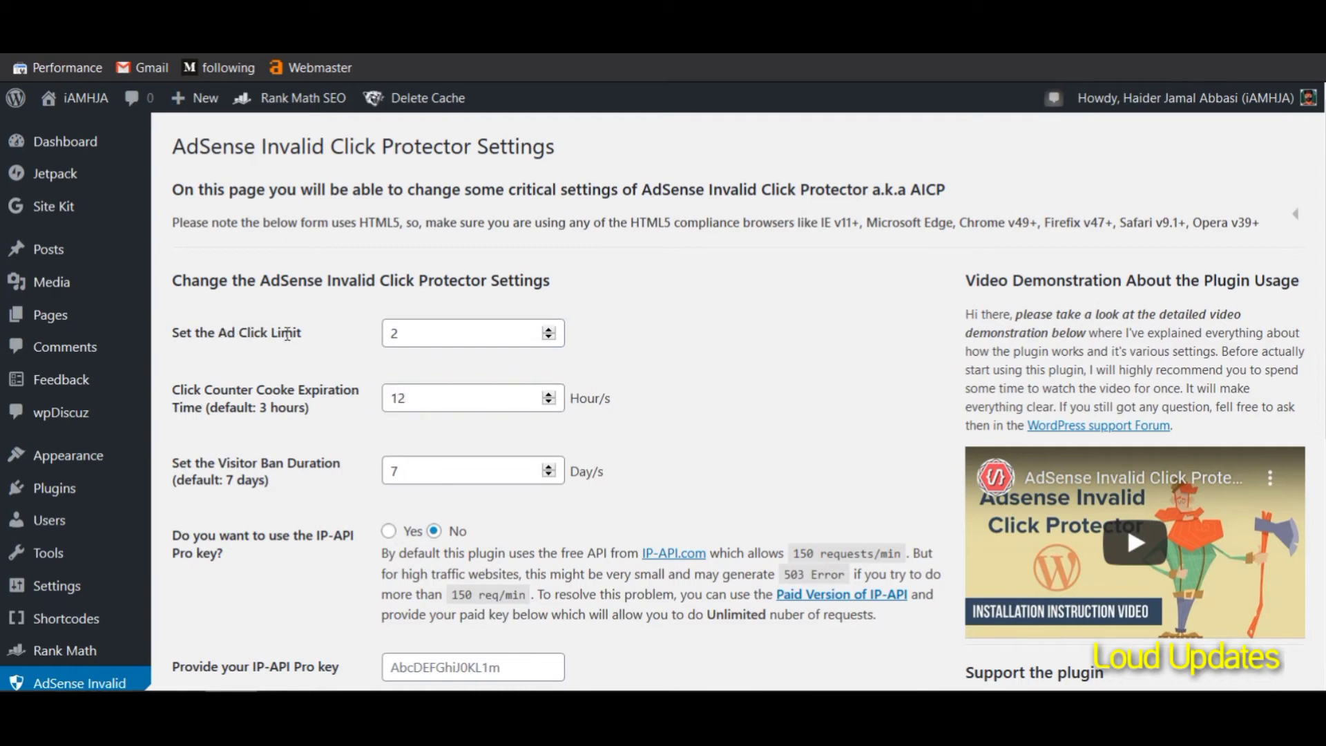
click(388, 333)
click(189, 390)
drag(401, 334, 377, 338)
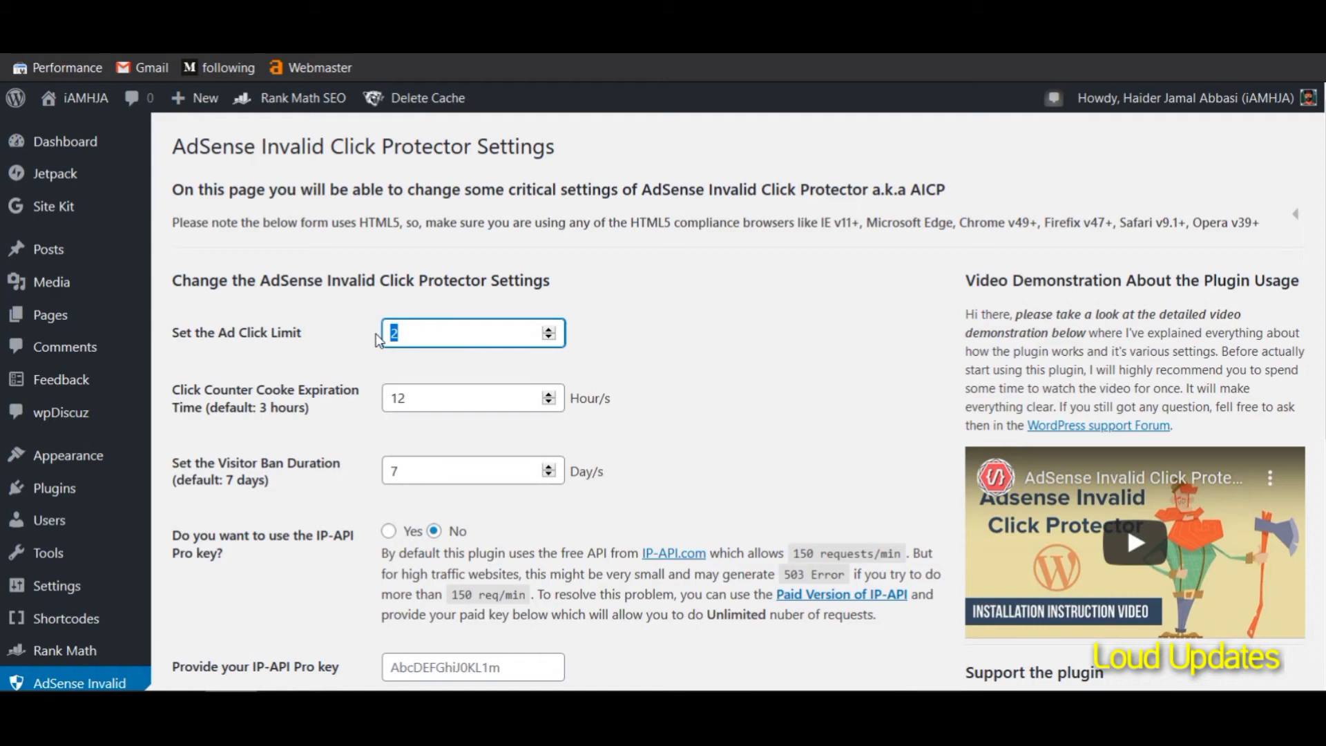
drag(406, 398, 384, 388)
click(392, 368)
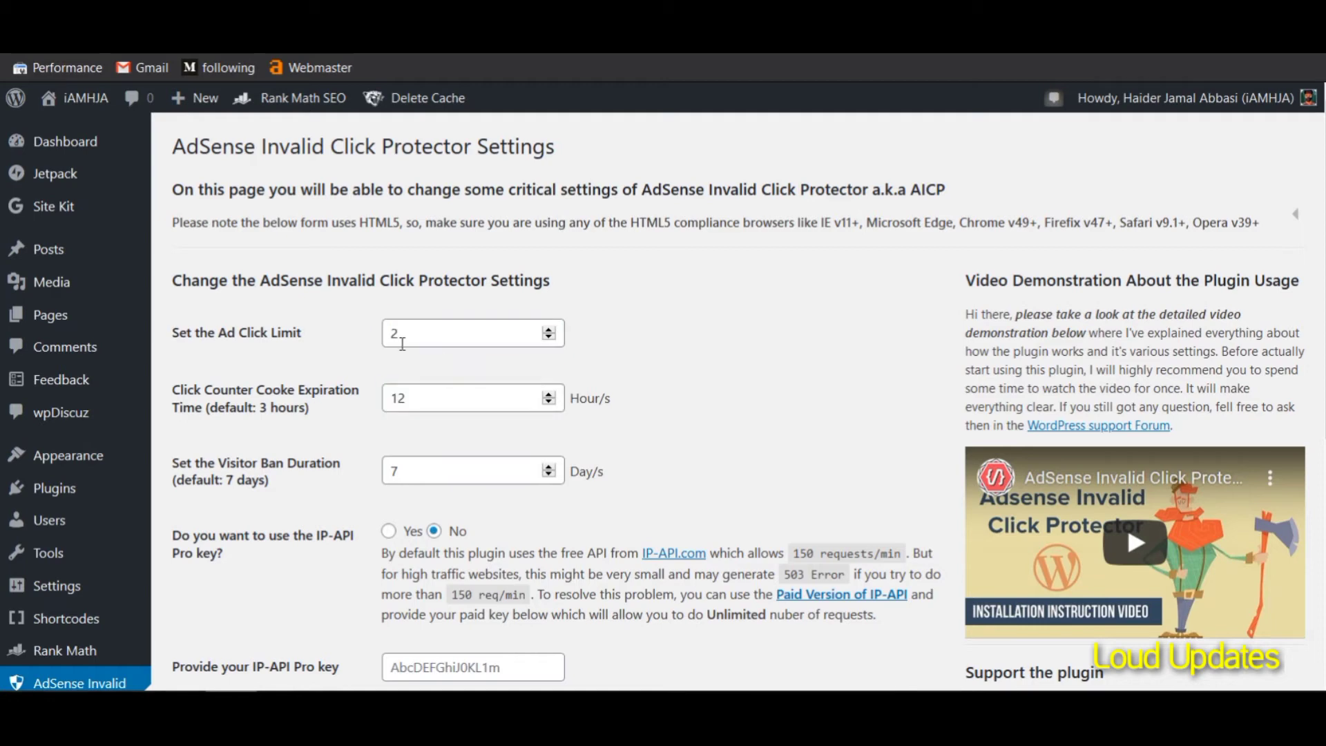
drag(397, 336, 368, 337)
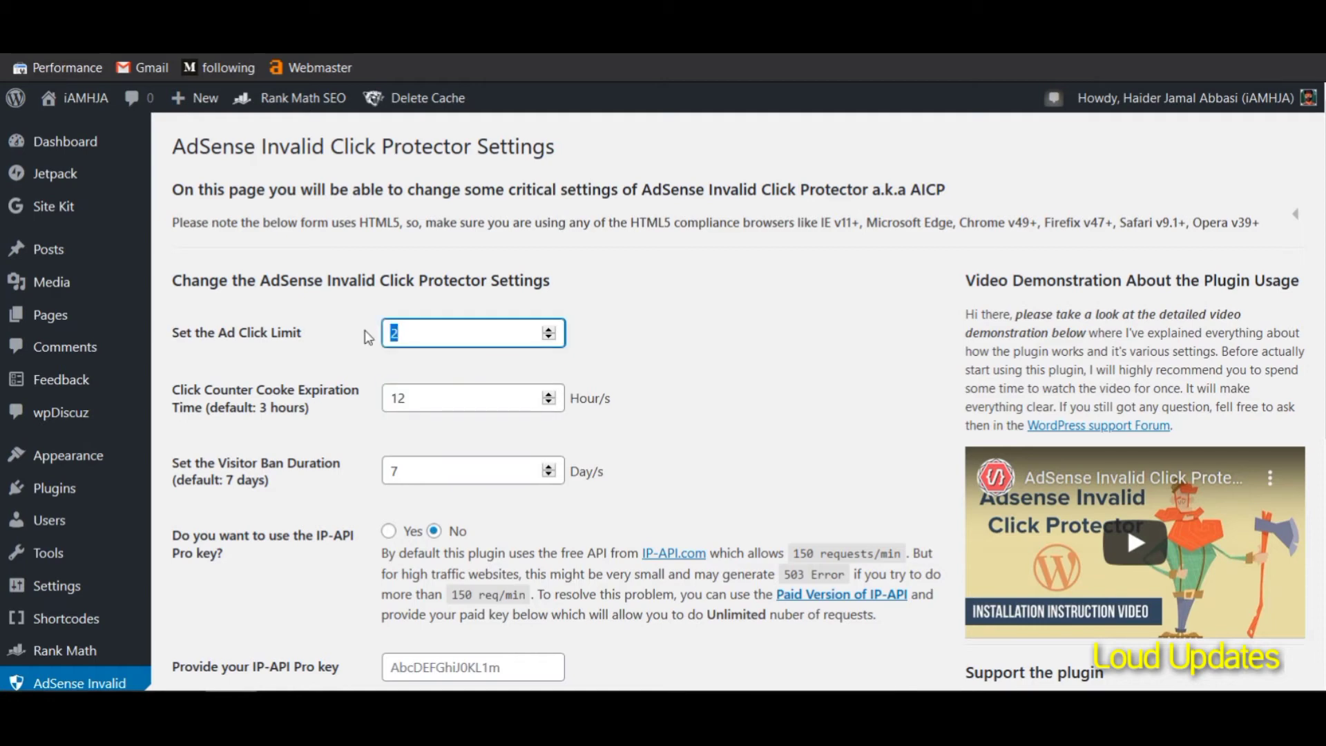
drag(276, 334, 228, 334)
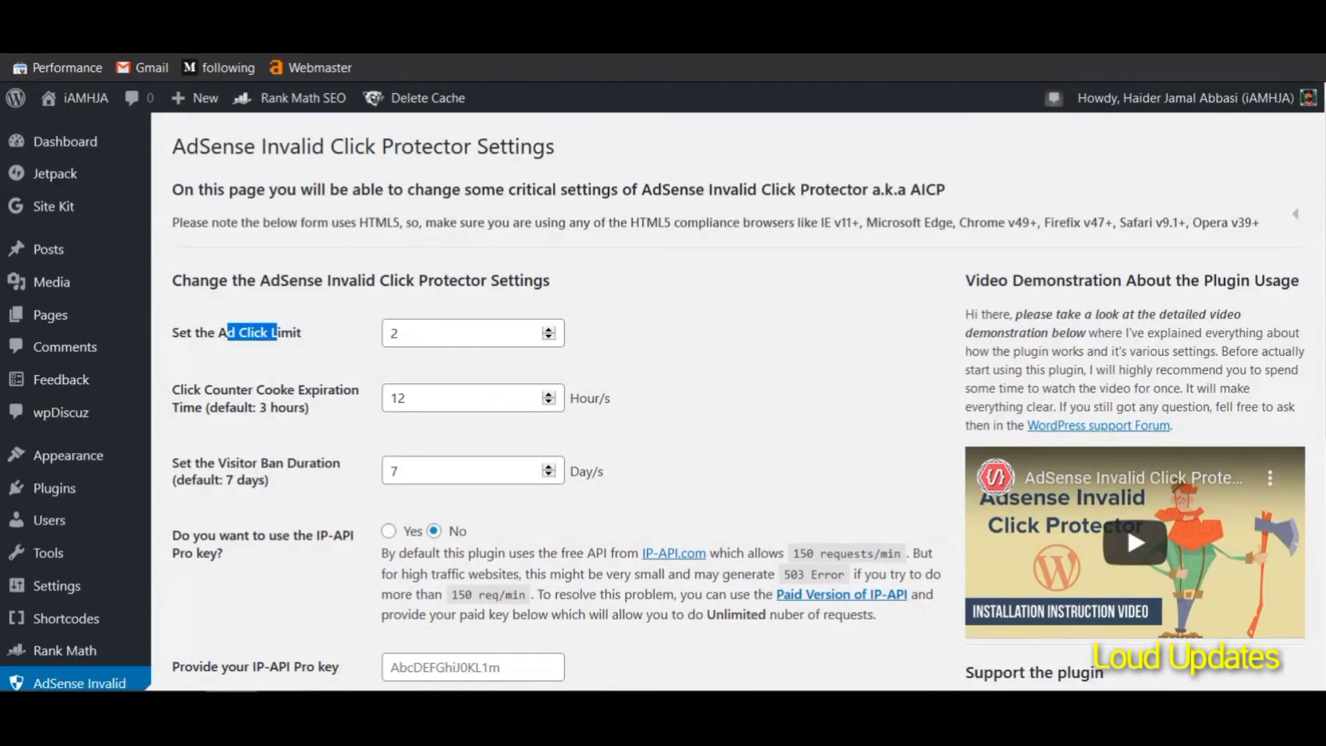
click(317, 320)
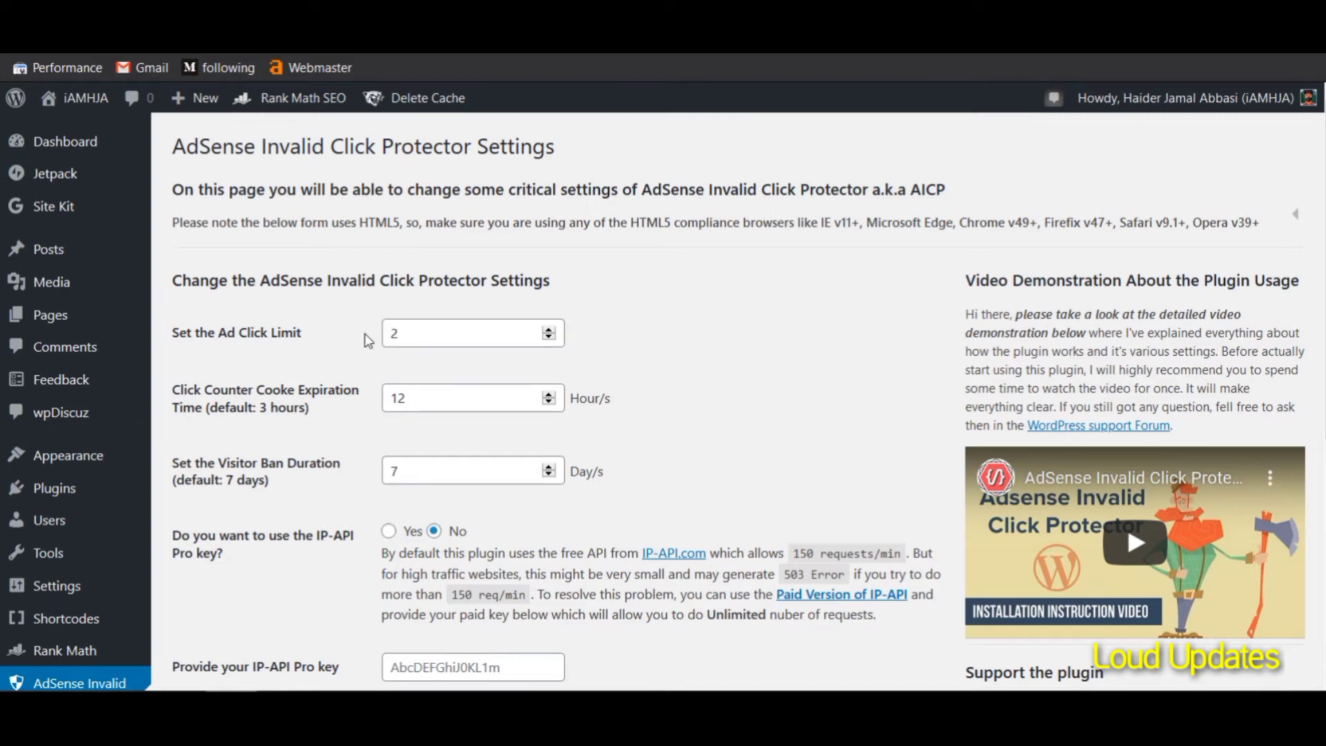
Step: Set the visitor ban duration to 1 day
scroll(365, 334, down, 1)
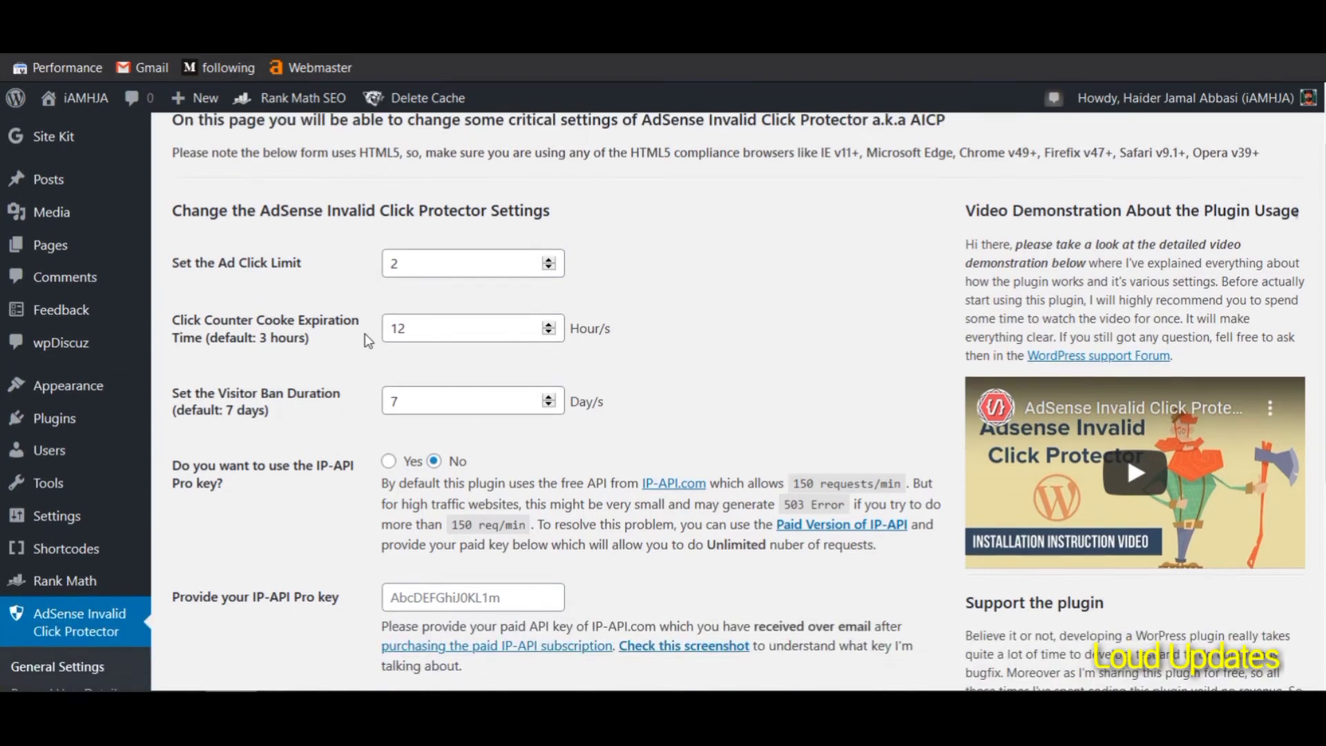
scroll(365, 333, down, 1)
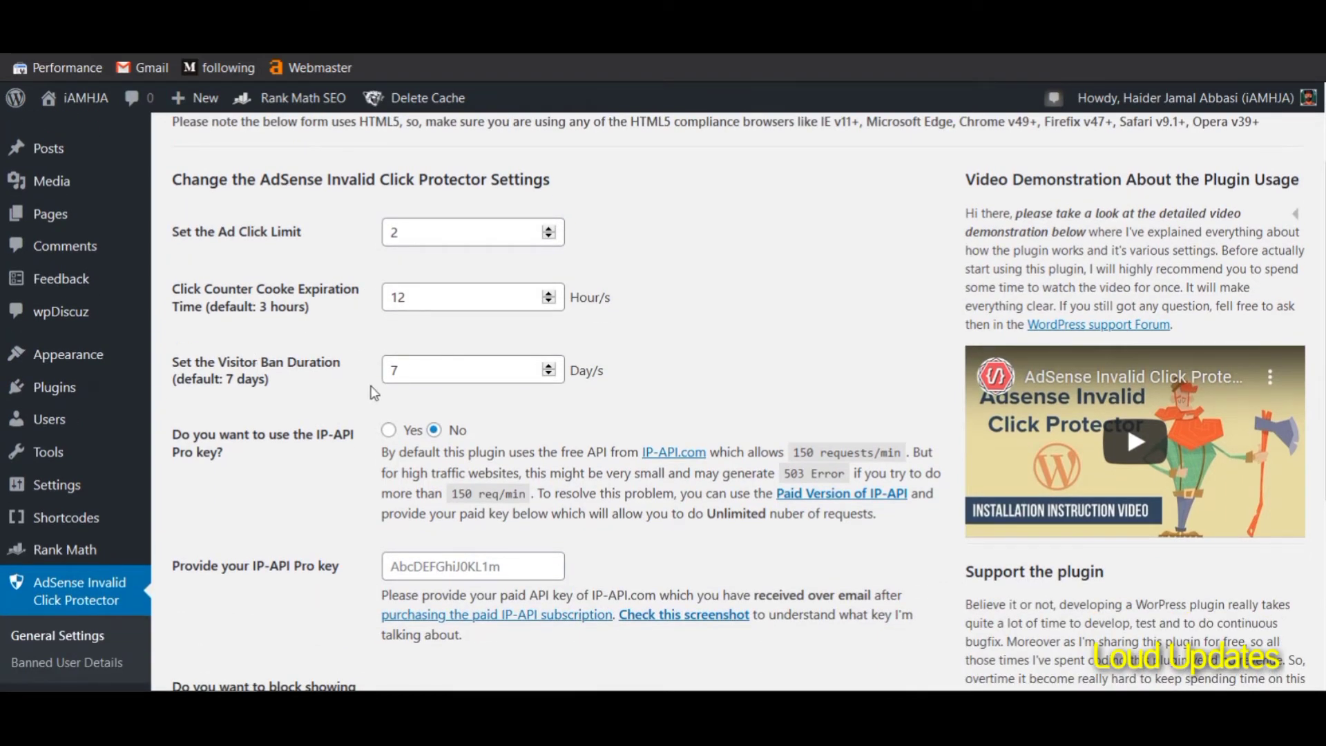
drag(172, 363, 245, 365)
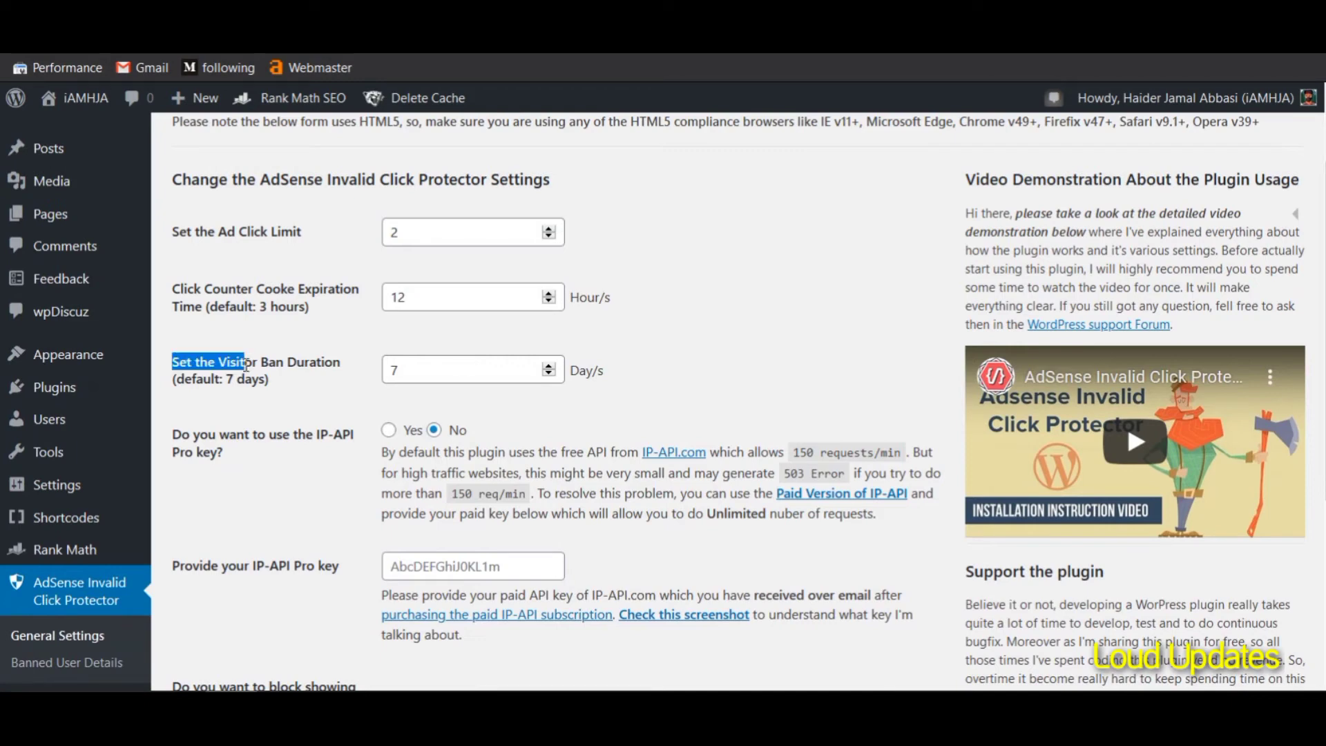
click(245, 364)
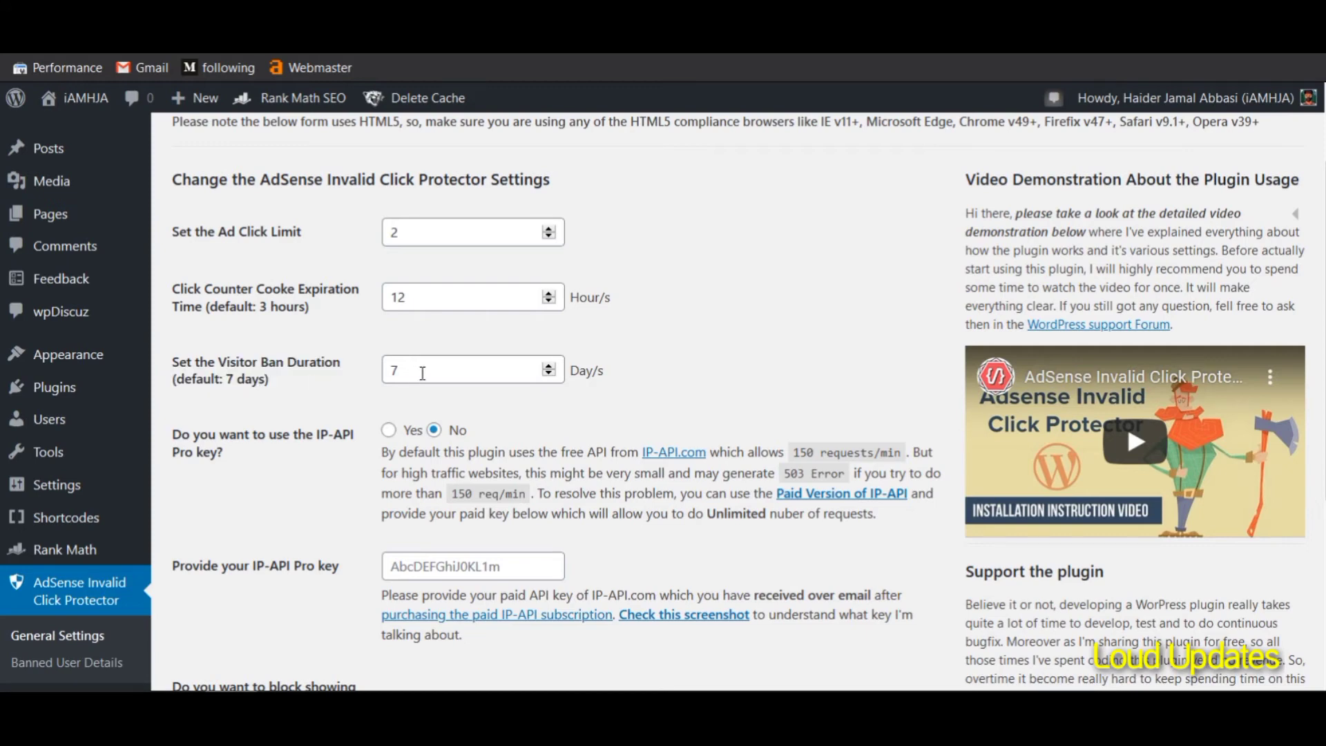
drag(422, 373, 386, 370)
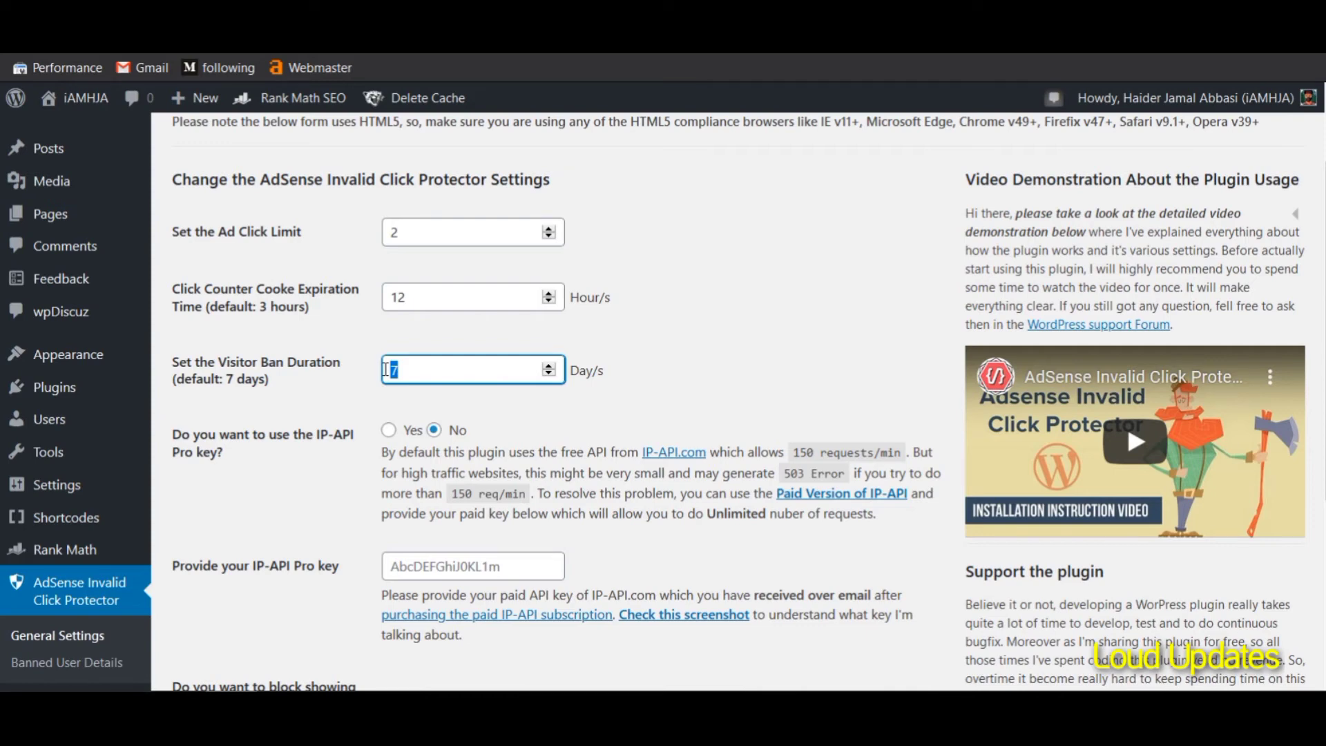
text(1)
click(369, 354)
Step: Recheck the click limit and cookie expiration settings, and examine the options for blocking ads in specific countries
drag(421, 232, 362, 234)
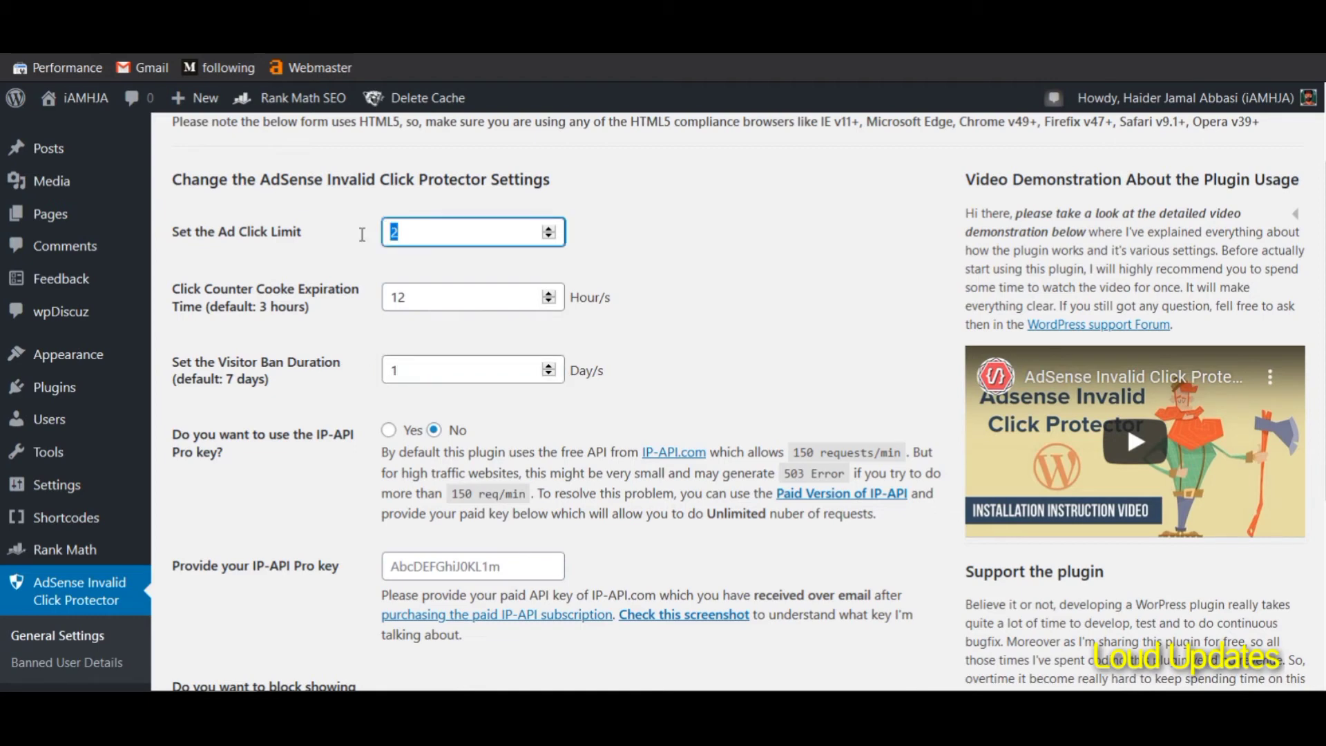
click(354, 248)
drag(215, 291, 249, 297)
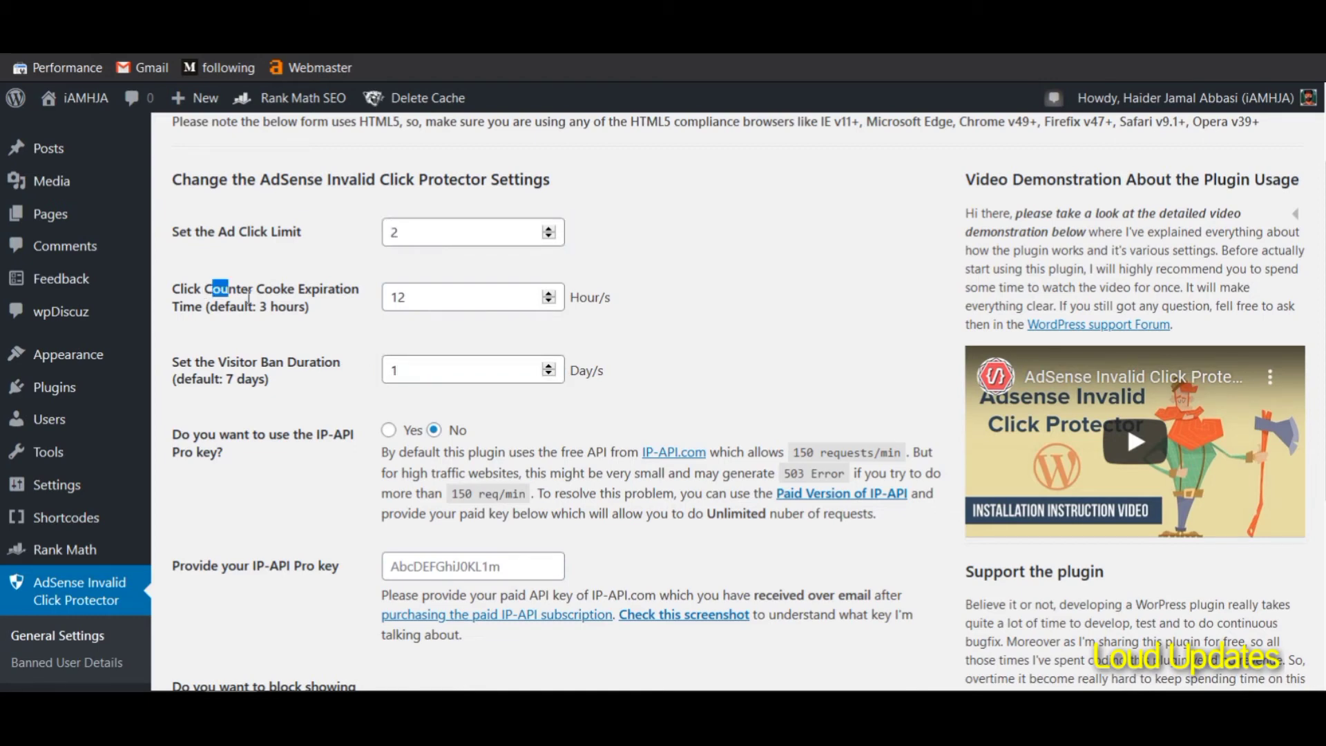
click(338, 335)
scroll(338, 335, down, 1)
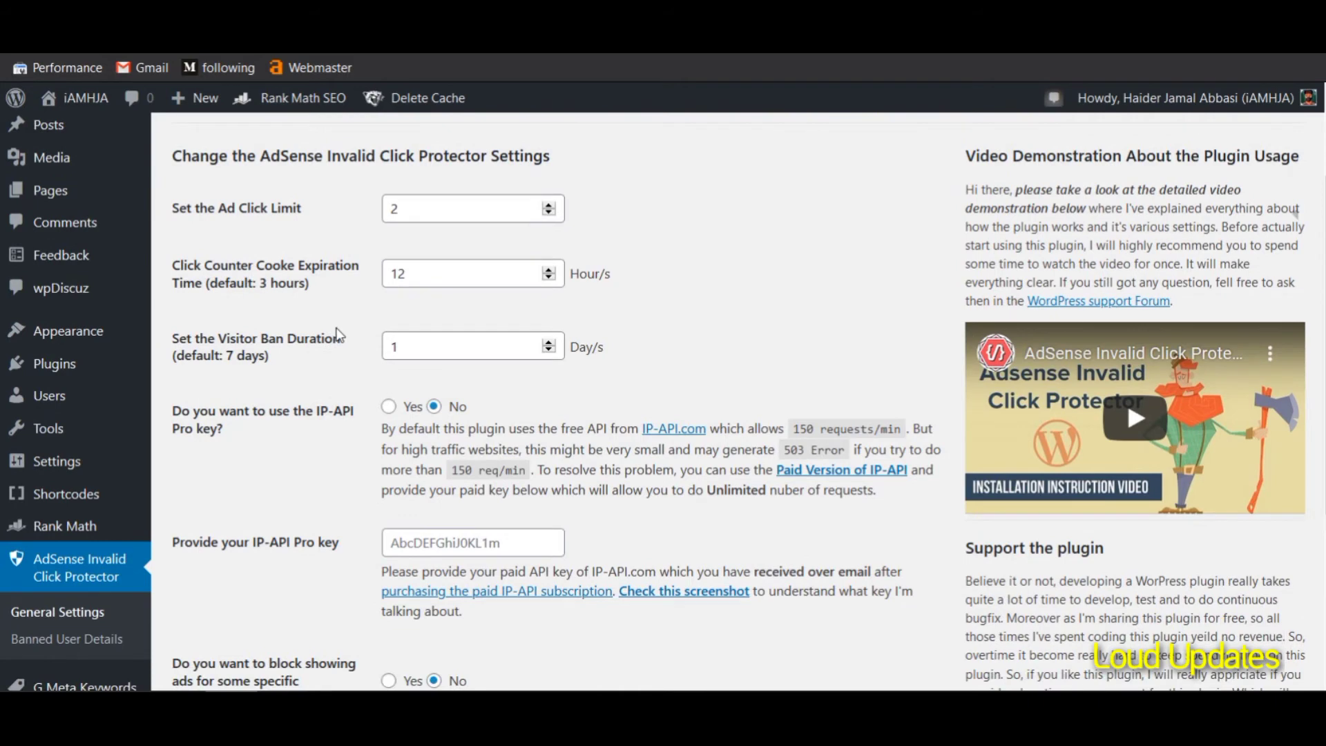
scroll(339, 334, down, 3)
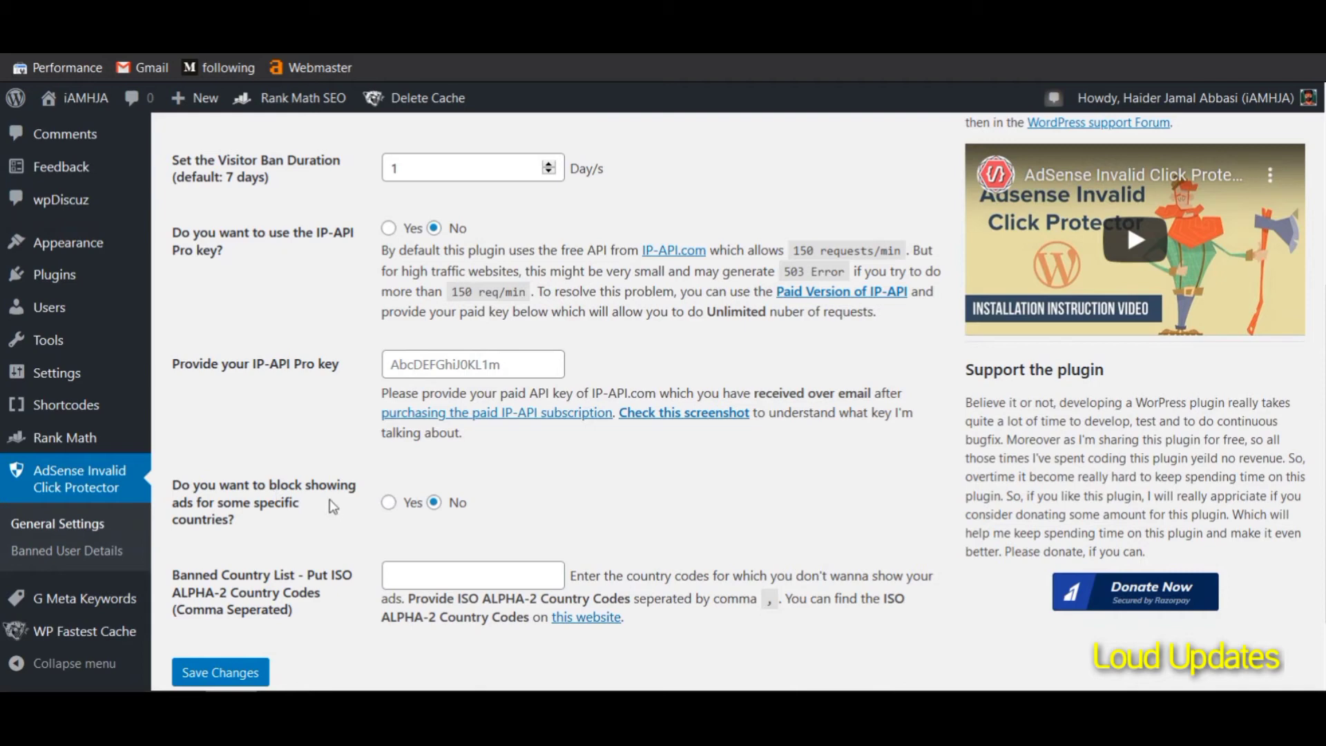
drag(232, 503, 245, 503)
click(240, 503)
scroll(414, 507, down, 2)
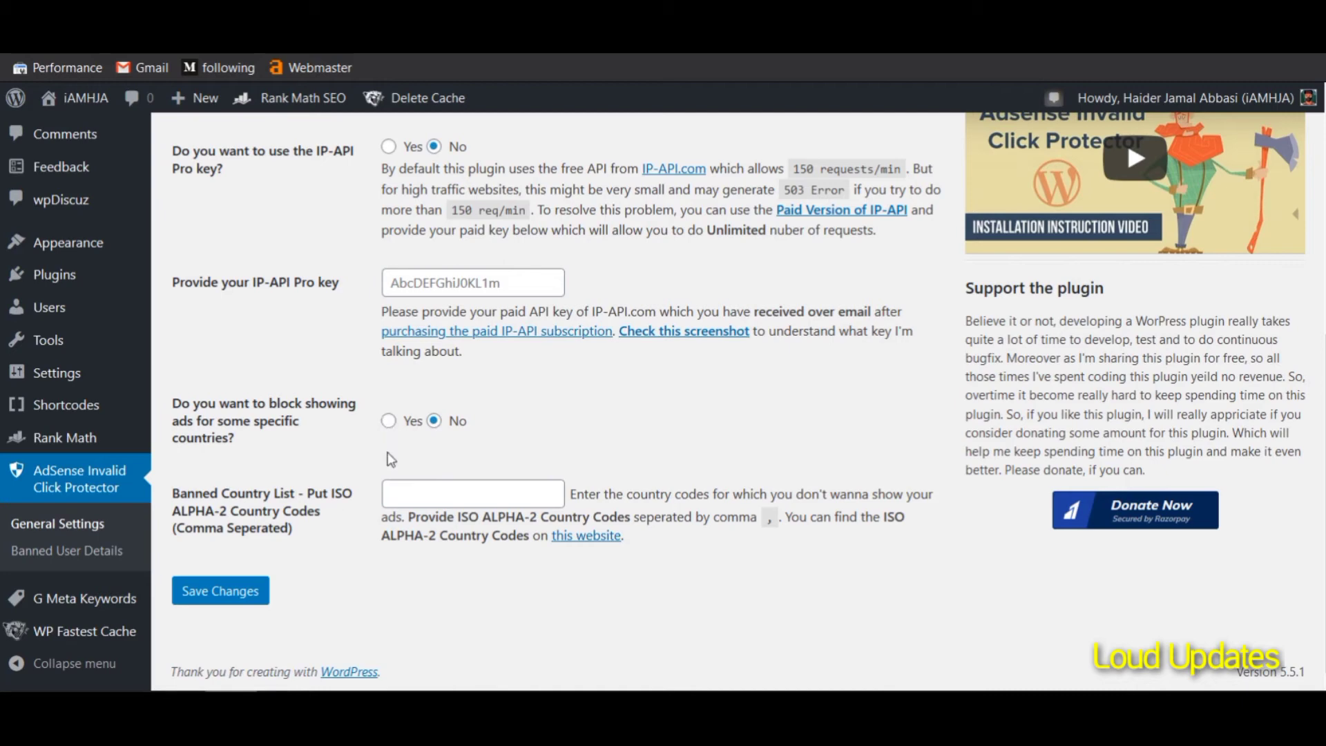
Step: Check the AdSense Invalid Click Protector settings once more and save the changes
scroll(391, 459, up, 5)
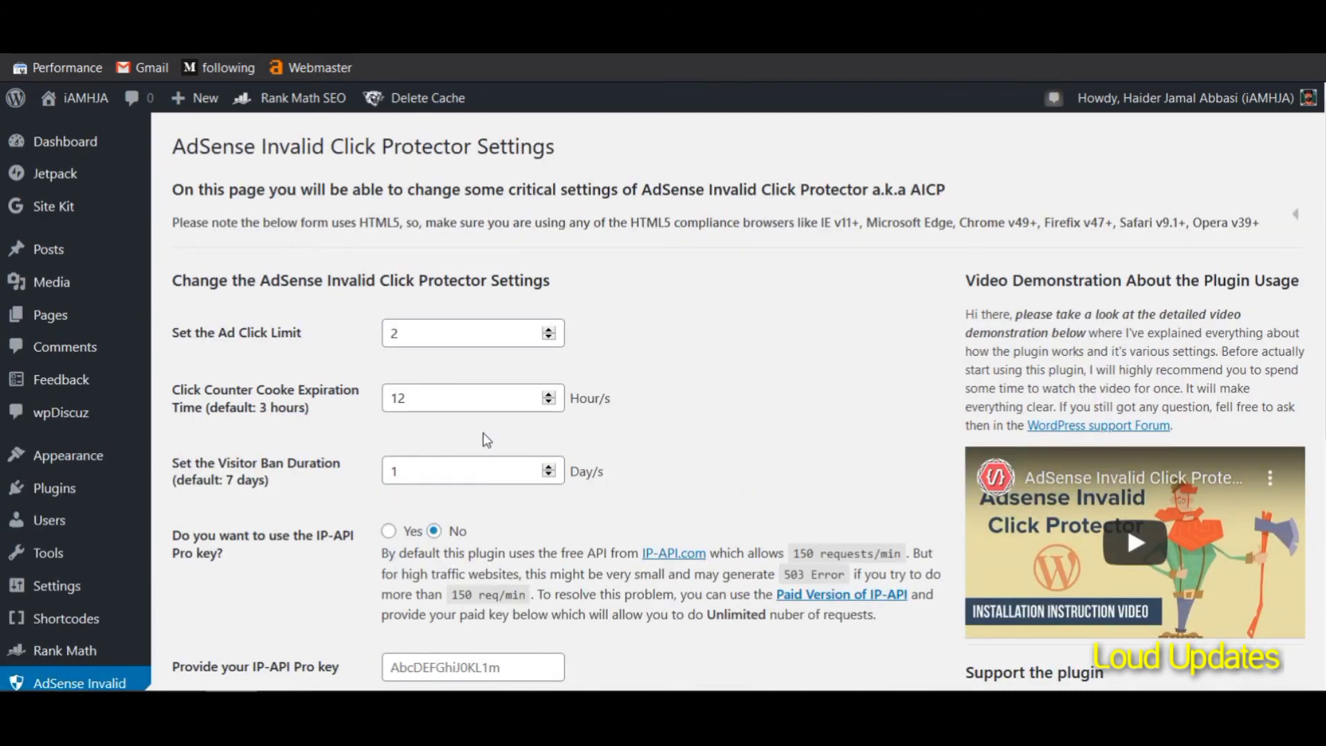
scroll(486, 440, down, 5)
click(253, 592)
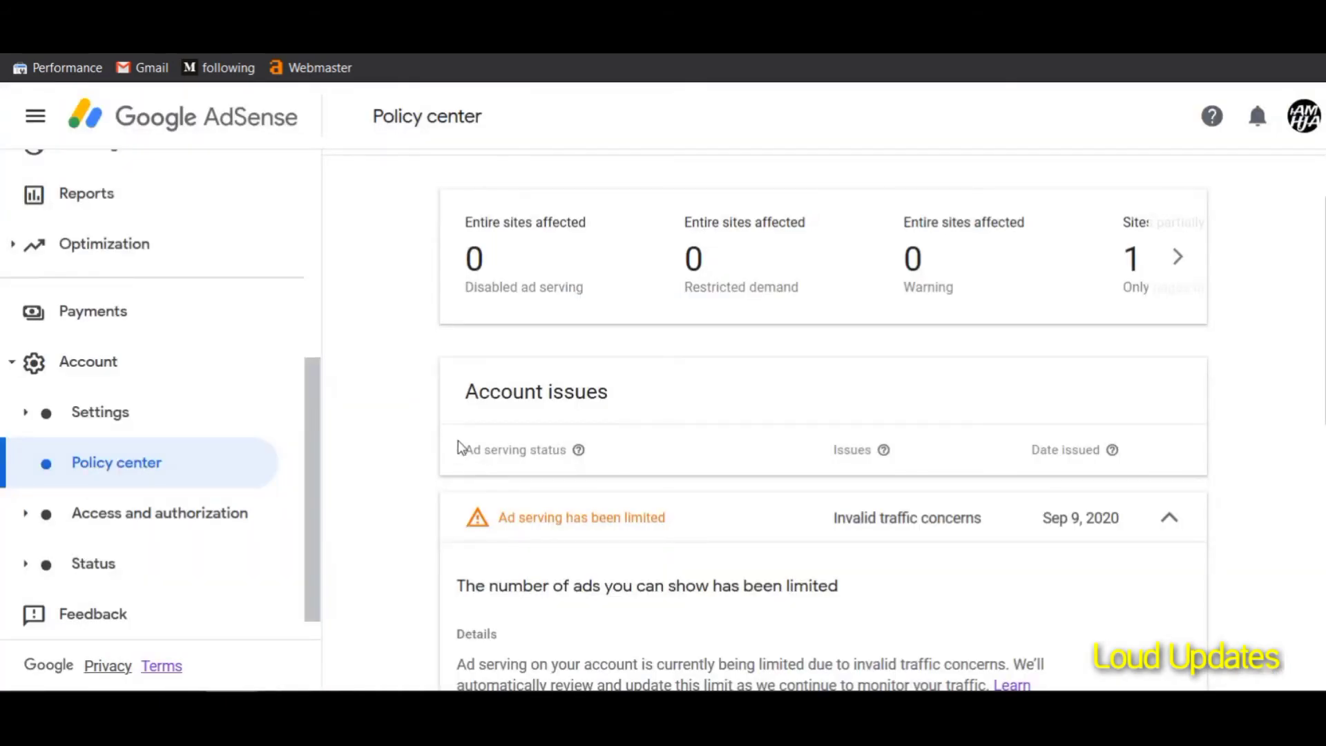
Step: Examine the ad serving limit notice in the AdSense Policy center and the message on the Account Disabled page
drag(498, 518, 643, 522)
click(674, 521)
drag(539, 518, 661, 530)
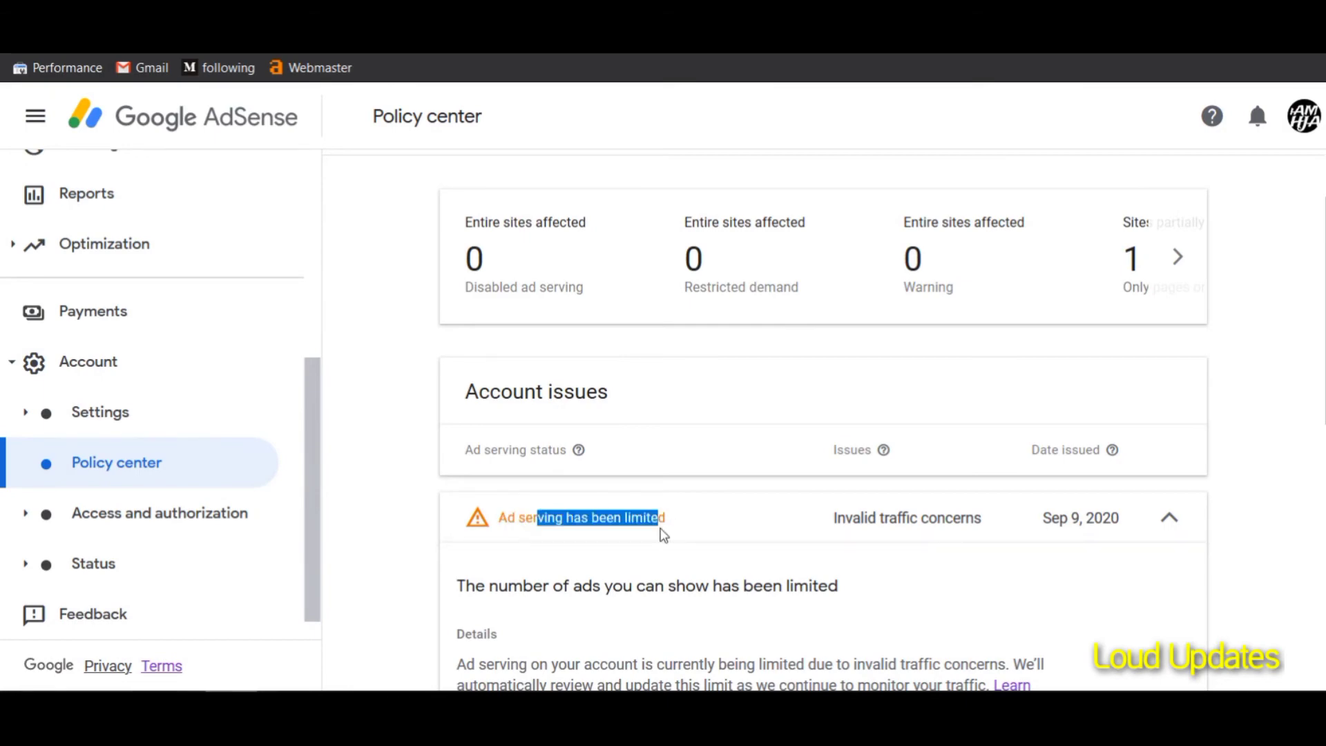
click(685, 524)
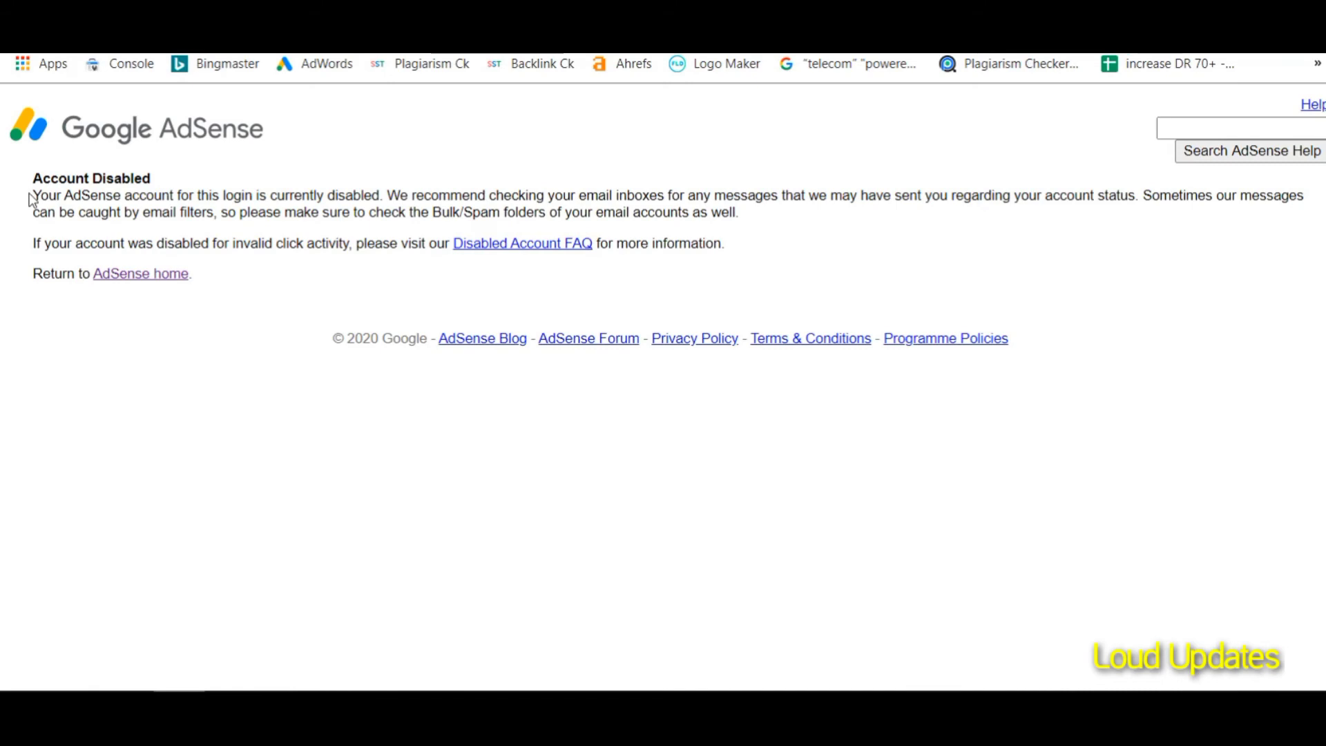
drag(31, 195, 725, 246)
click(101, 224)
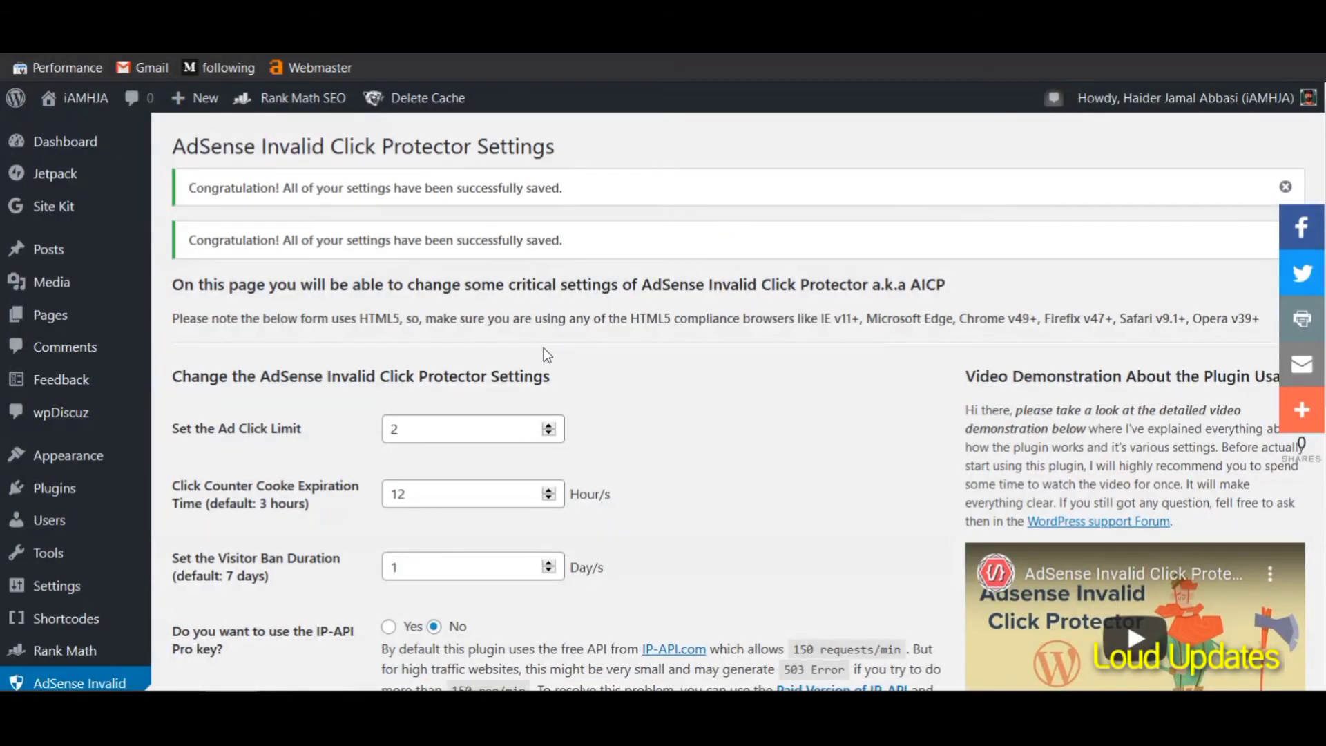
Step: Back in the WordPress plugin settings, review the save notice, the ad click limit and the click counter cookie expiration time
mouse_move(171, 207)
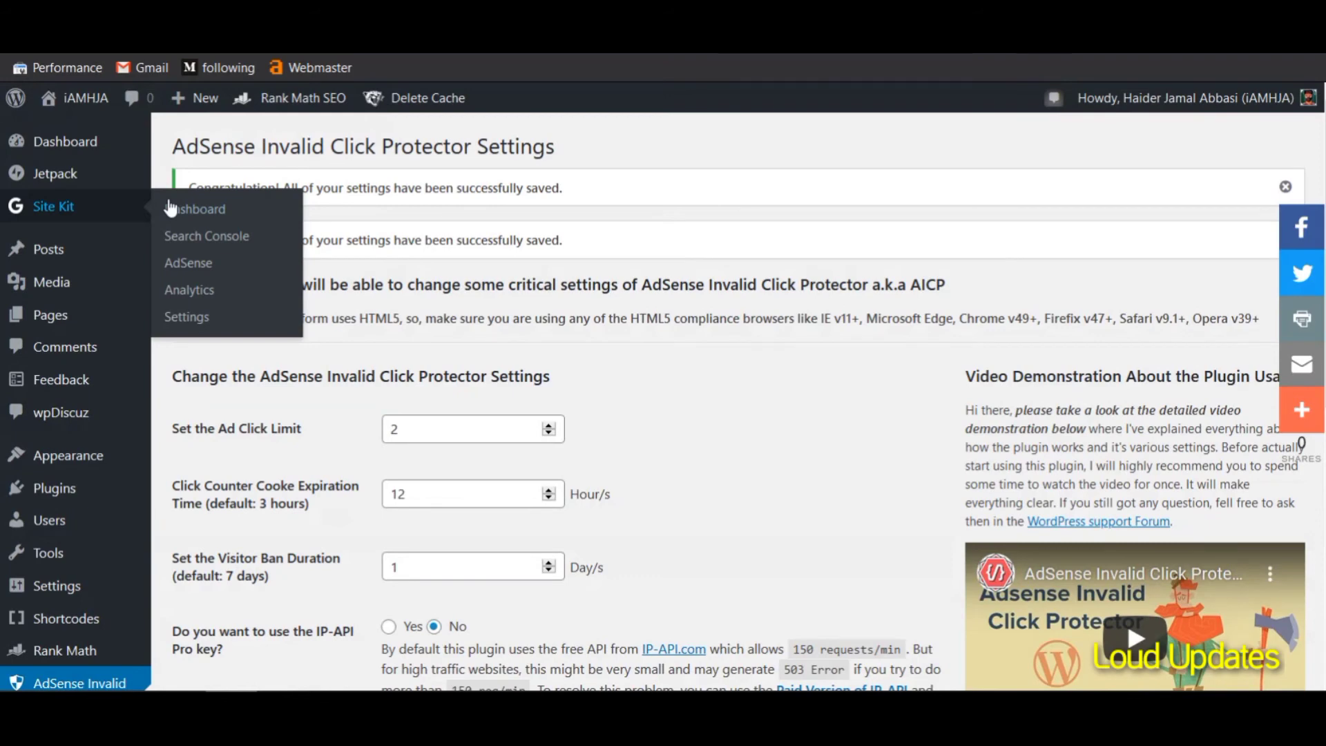
drag(195, 188, 597, 197)
click(597, 196)
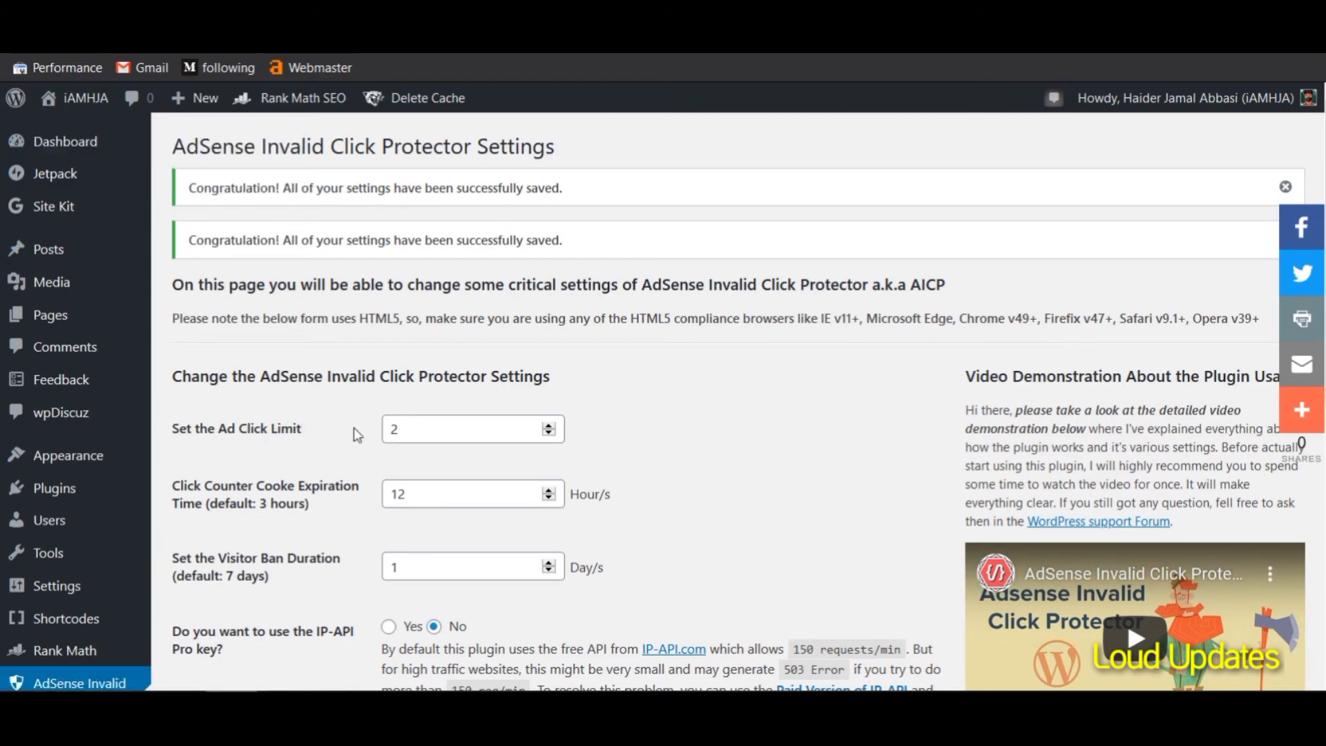
double_click(381, 430)
click(263, 476)
drag(420, 491, 370, 493)
click(359, 493)
click(365, 520)
Step: Review the visitor ban duration in the AdSense Invalid Click Protector settings
scroll(365, 520, down, 2)
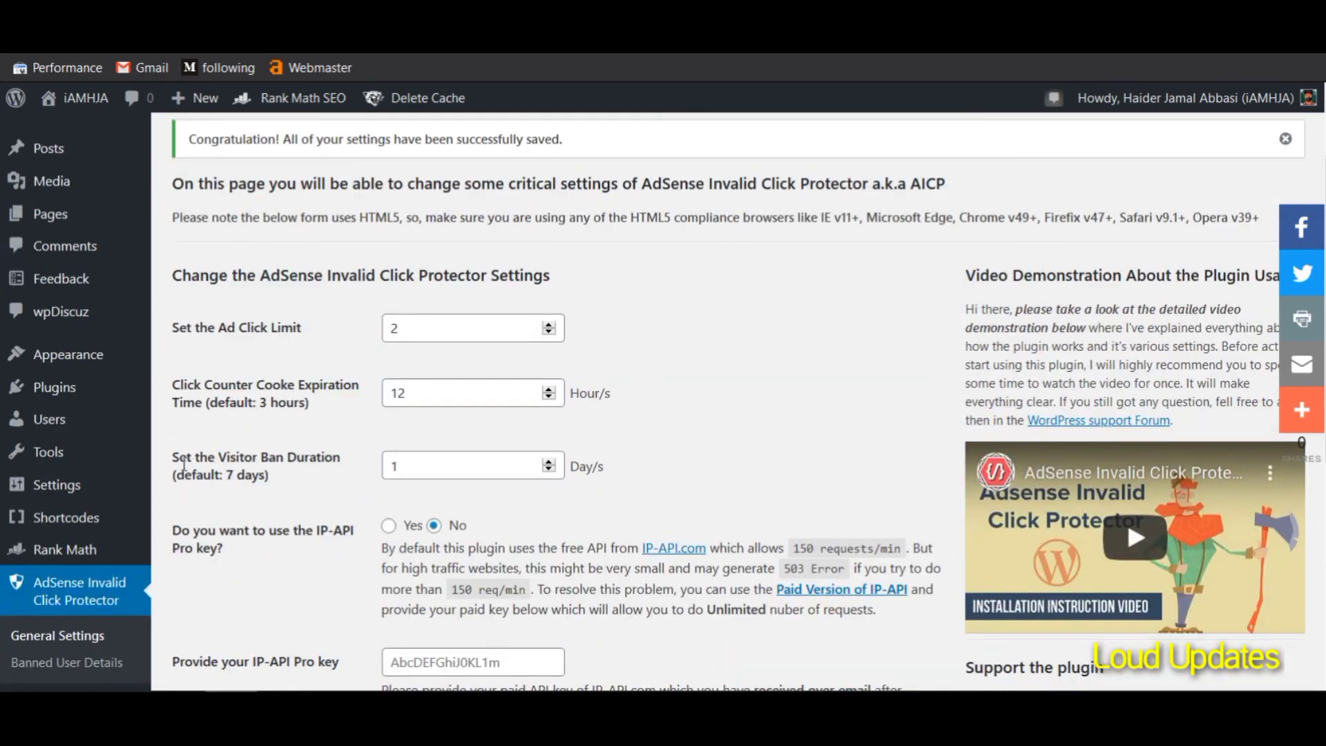
drag(183, 464, 294, 478)
click(303, 478)
drag(406, 466, 373, 476)
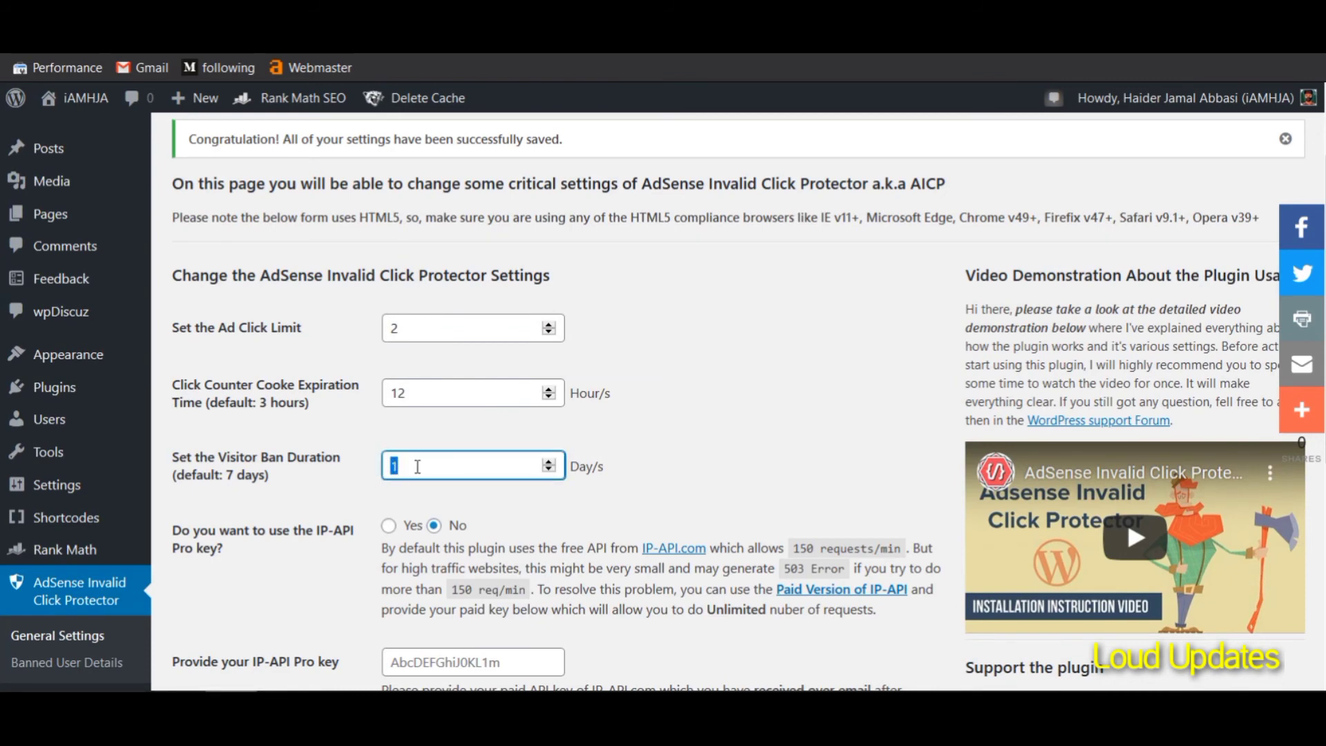
click(364, 478)
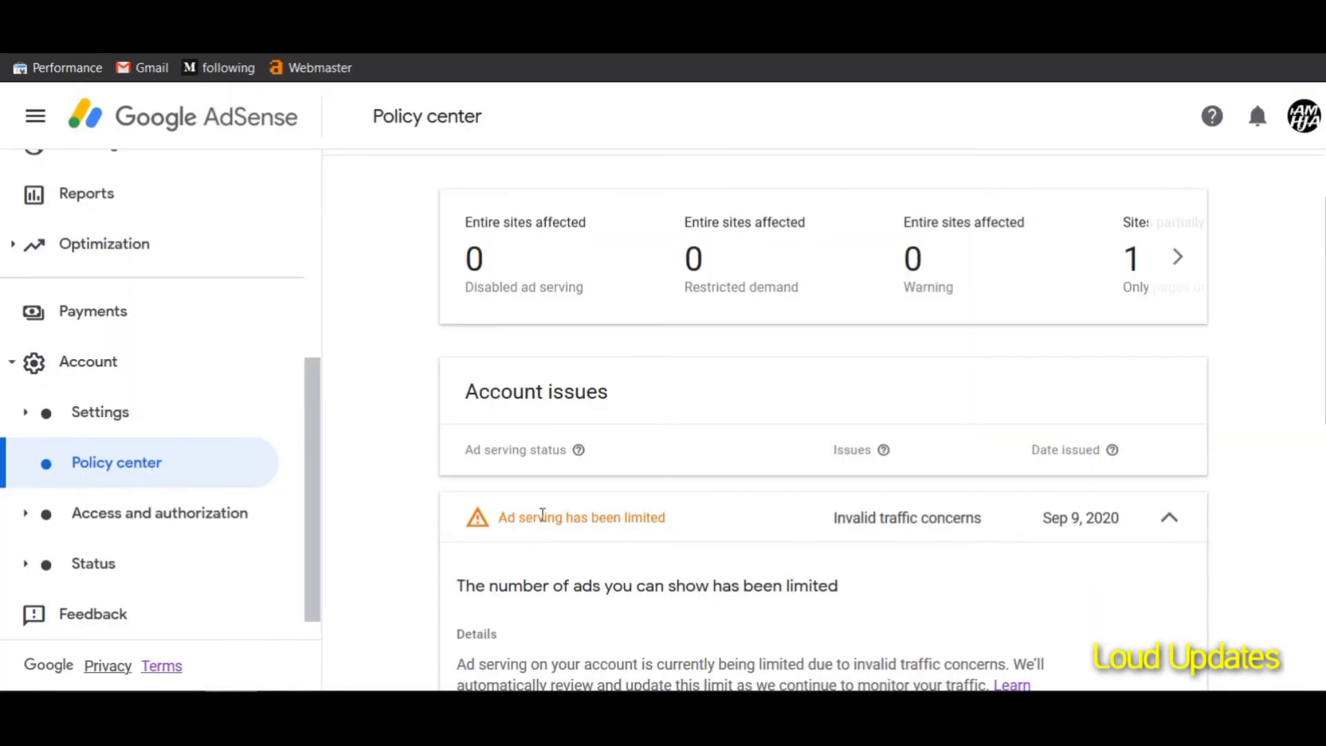
Step: Reread the ad serving status in the AdSense Policy center and the account status text on the Account Disabled page
drag(540, 518, 661, 535)
click(685, 524)
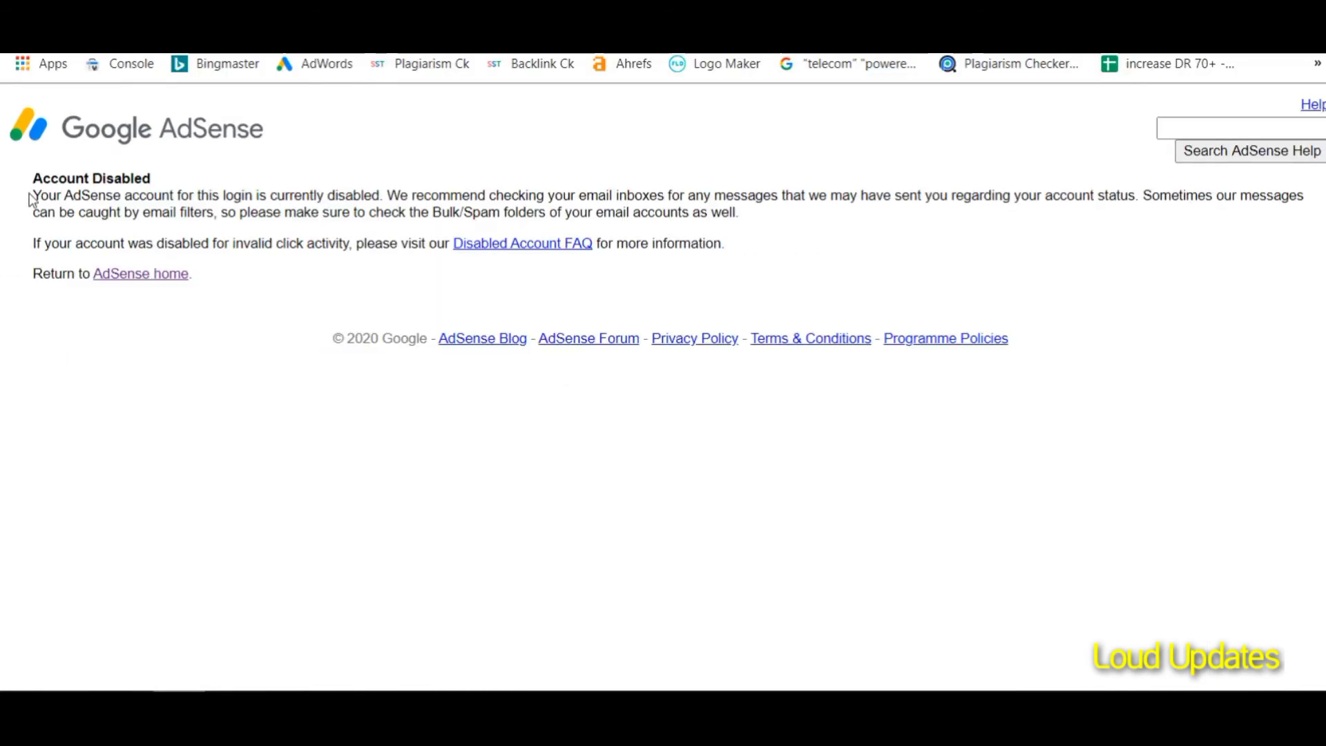
drag(30, 199, 721, 245)
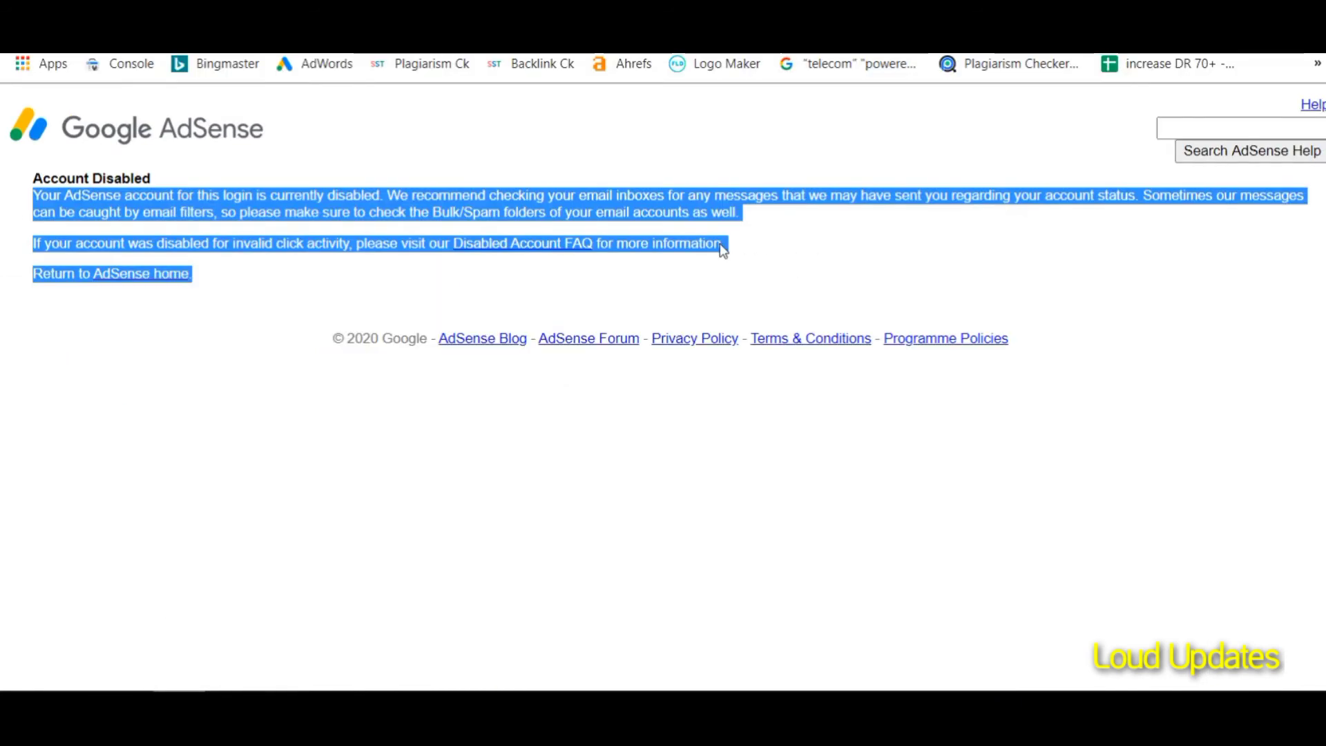
click(100, 224)
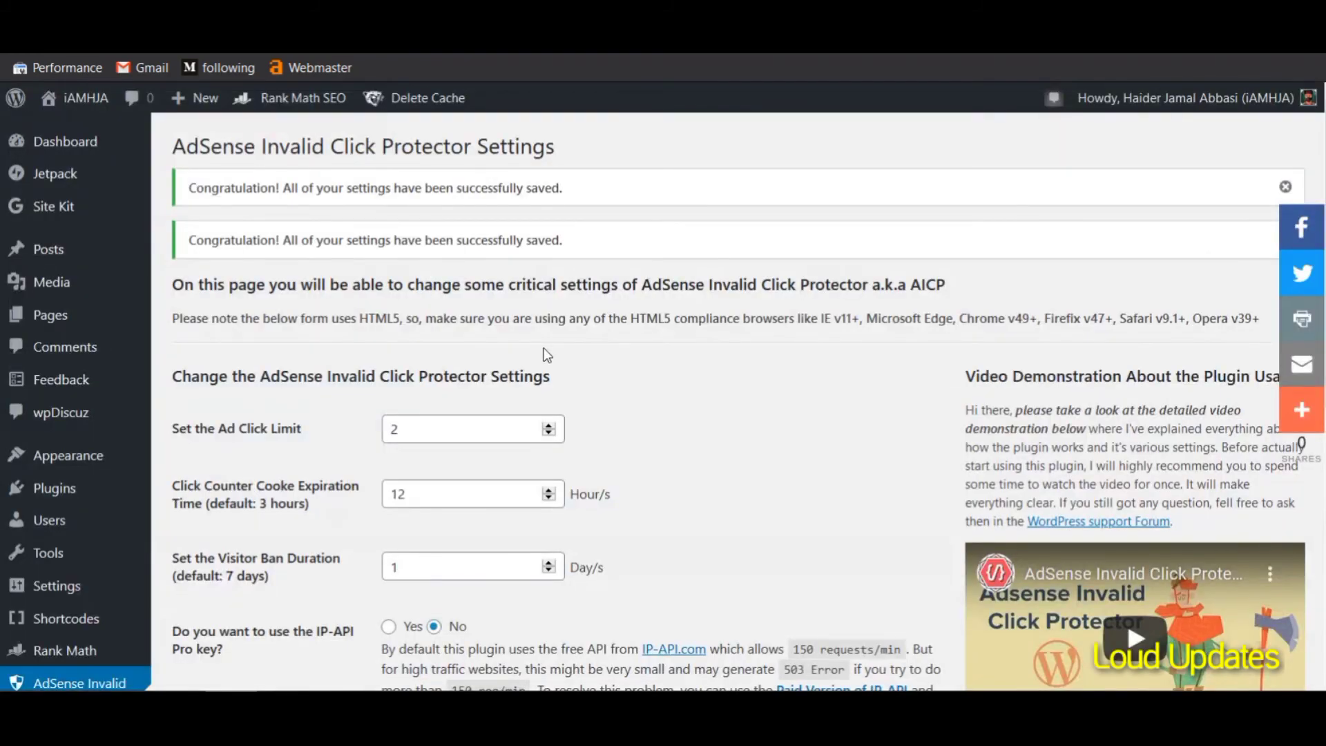
Step: Return to the WordPress plugin settings and recheck the save notice, ad click limit and click counter cookie expiration time
mouse_move(170, 207)
drag(196, 188, 595, 196)
click(597, 196)
double_click(395, 430)
click(261, 470)
drag(421, 491, 366, 486)
click(359, 493)
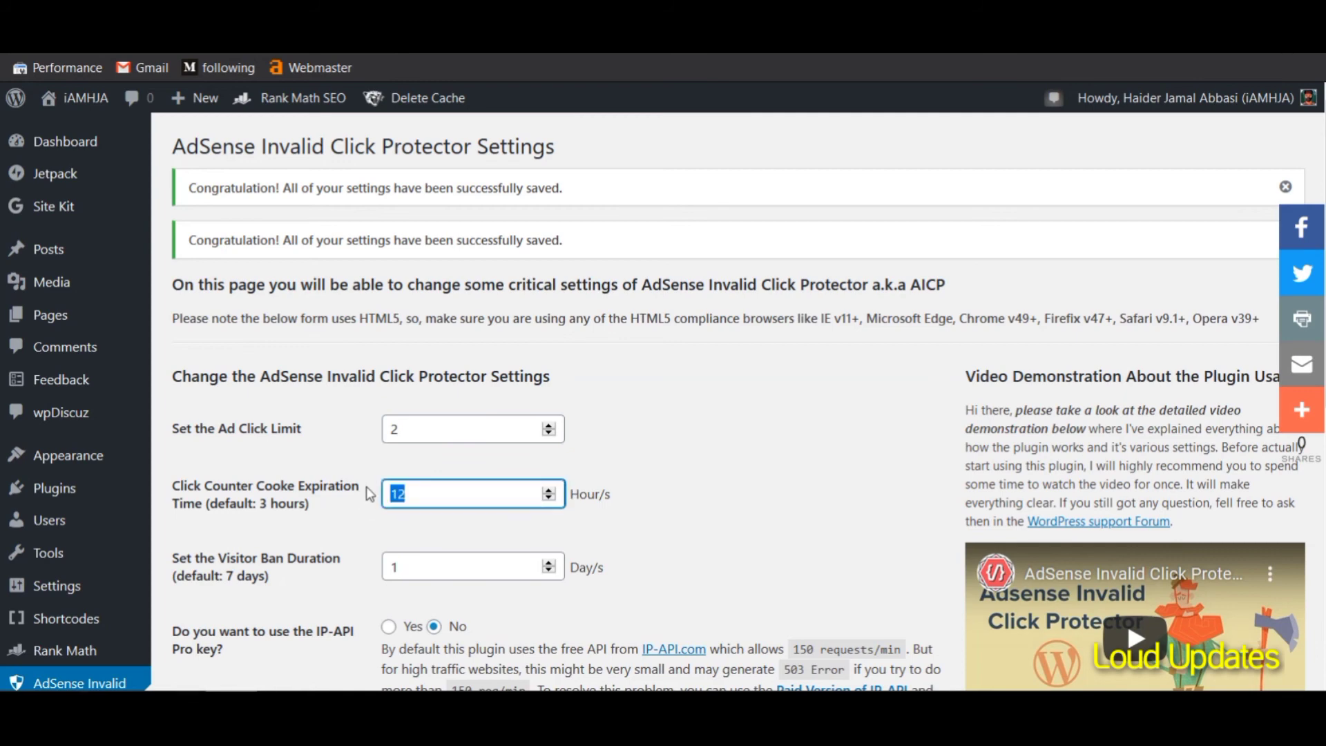
click(365, 520)
Step: Recheck the visitor ban duration and its default in the plugin settings
scroll(364, 521, down, 2)
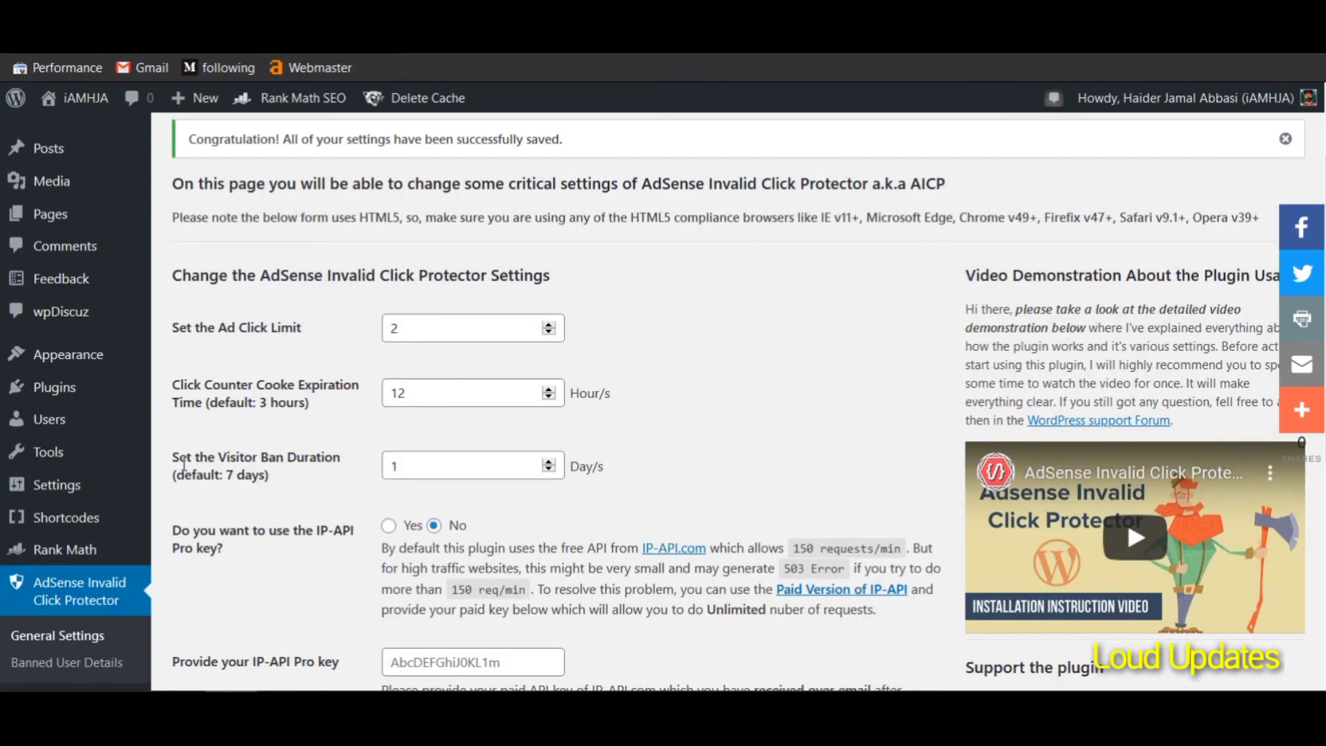
drag(175, 461, 297, 478)
click(302, 471)
double_click(406, 465)
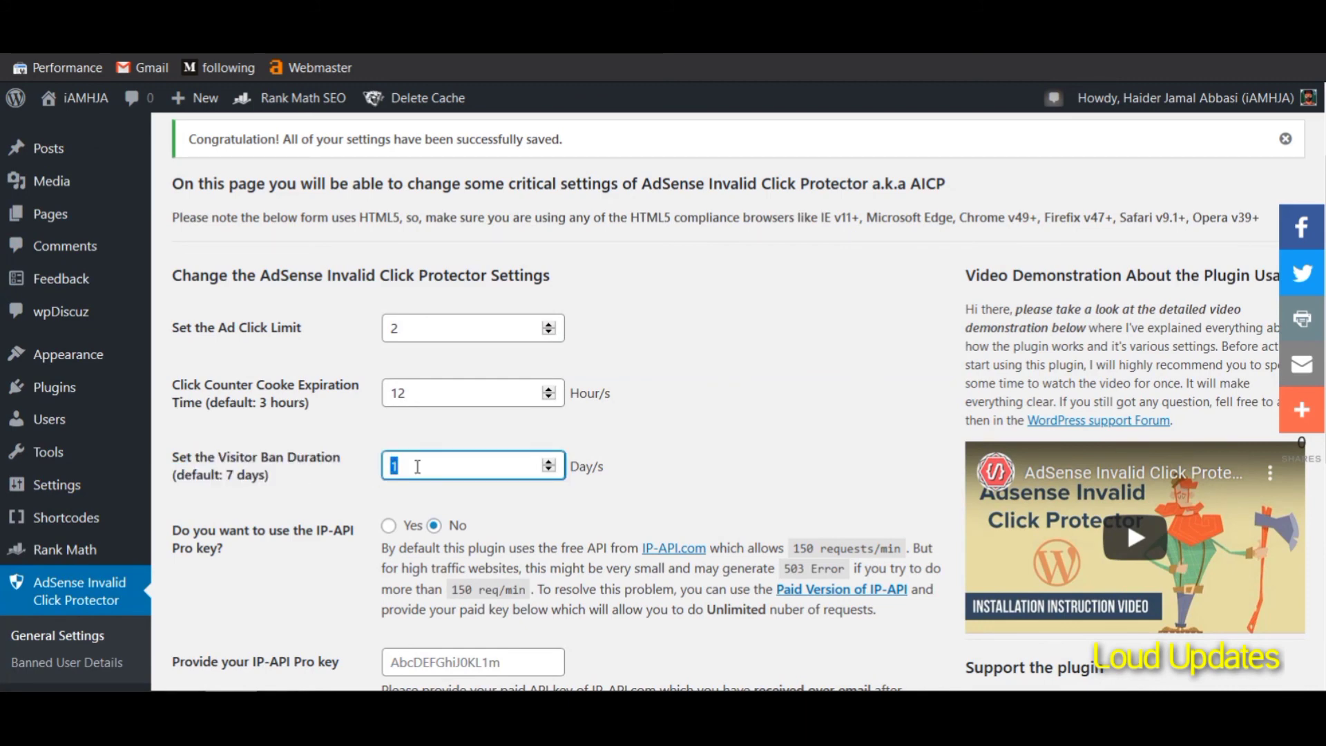
click(360, 473)
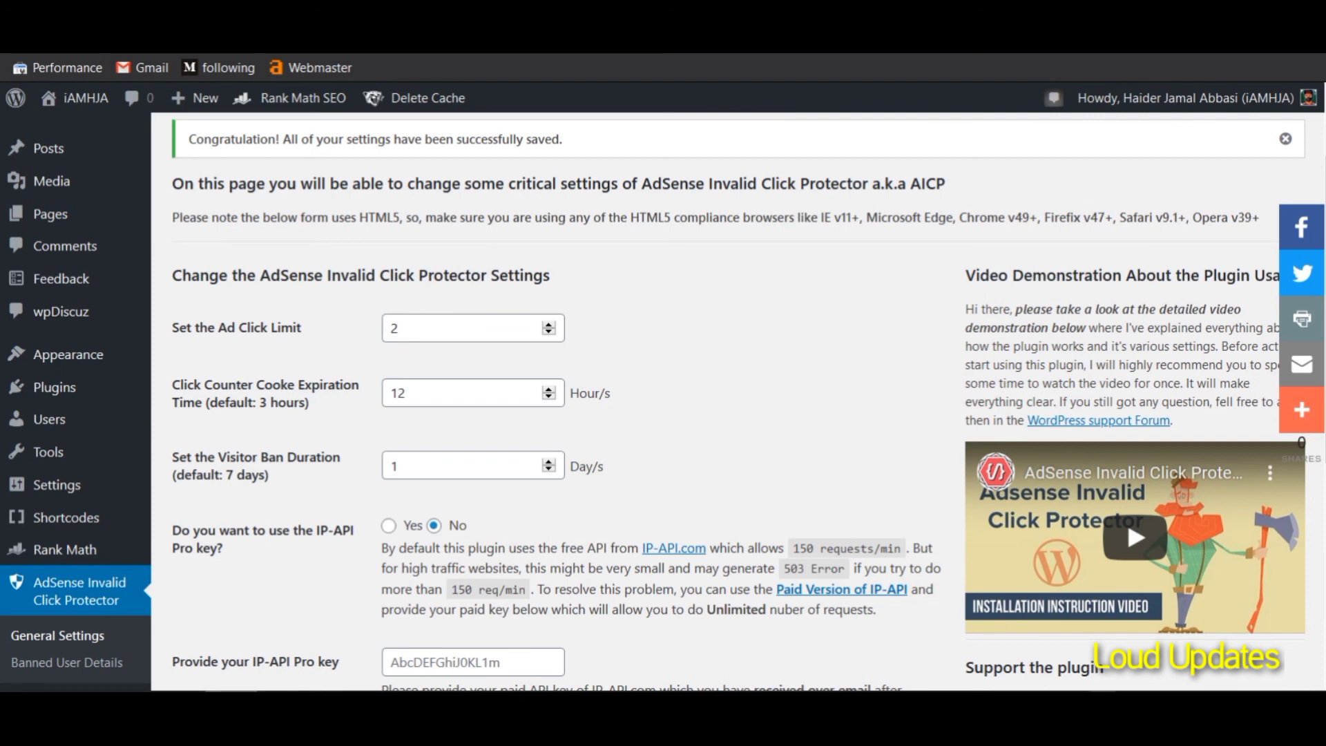
Step: Look over the ad click limit and the click counter cookie expiration time again
scroll(290, 427, up, 2)
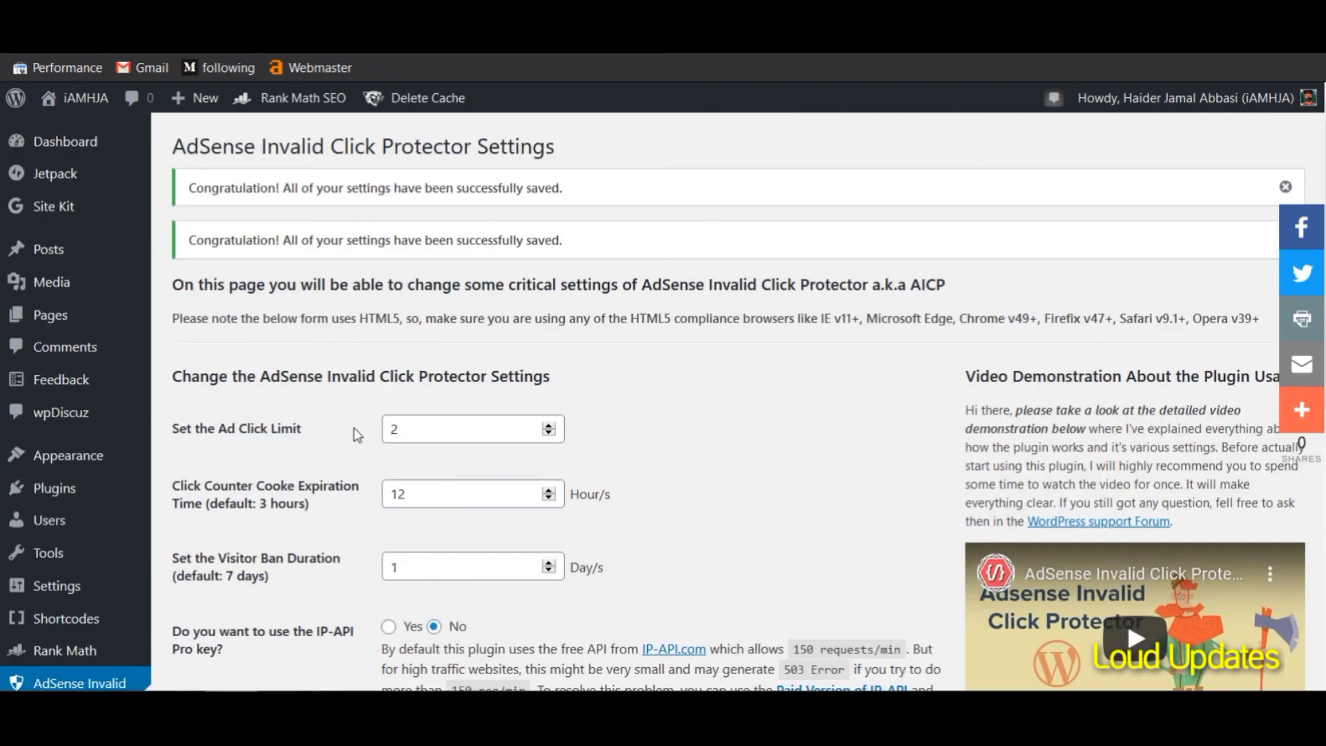
click(290, 432)
click(261, 473)
drag(420, 492, 377, 487)
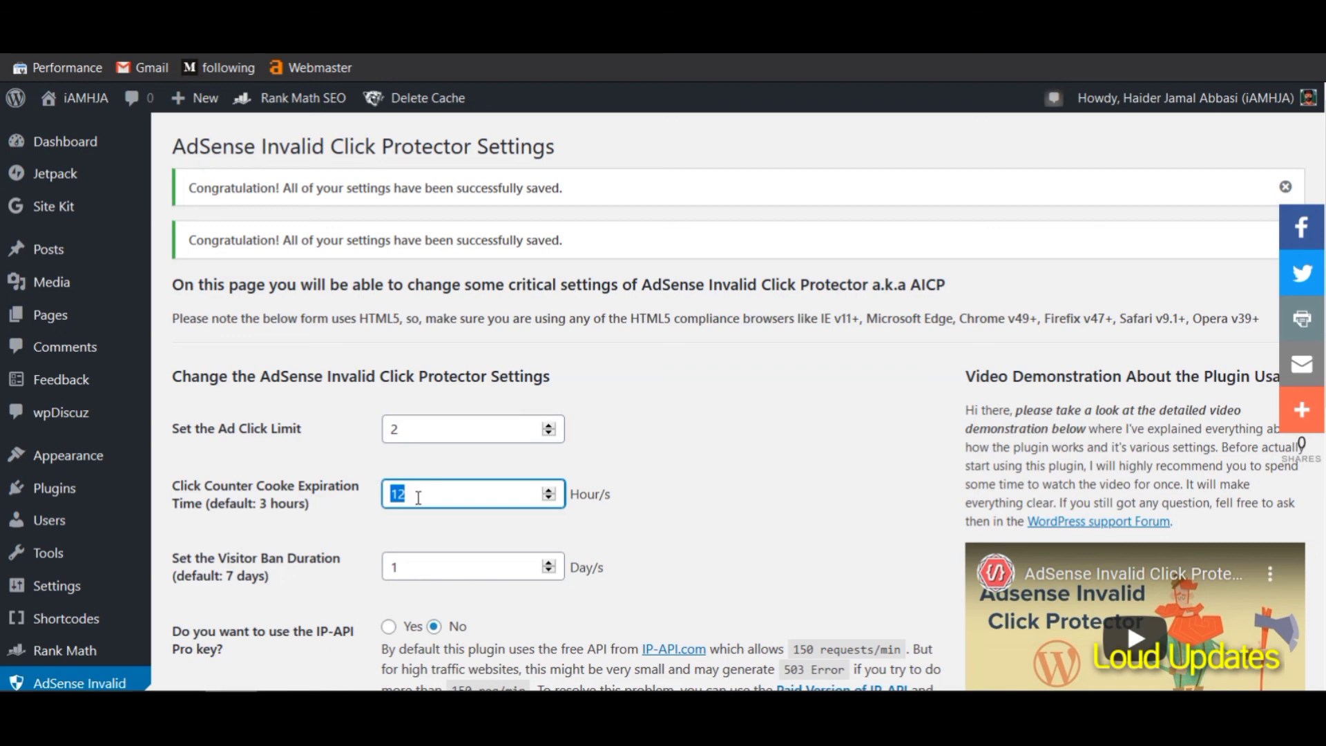
drag(422, 492, 366, 488)
click(361, 492)
click(364, 517)
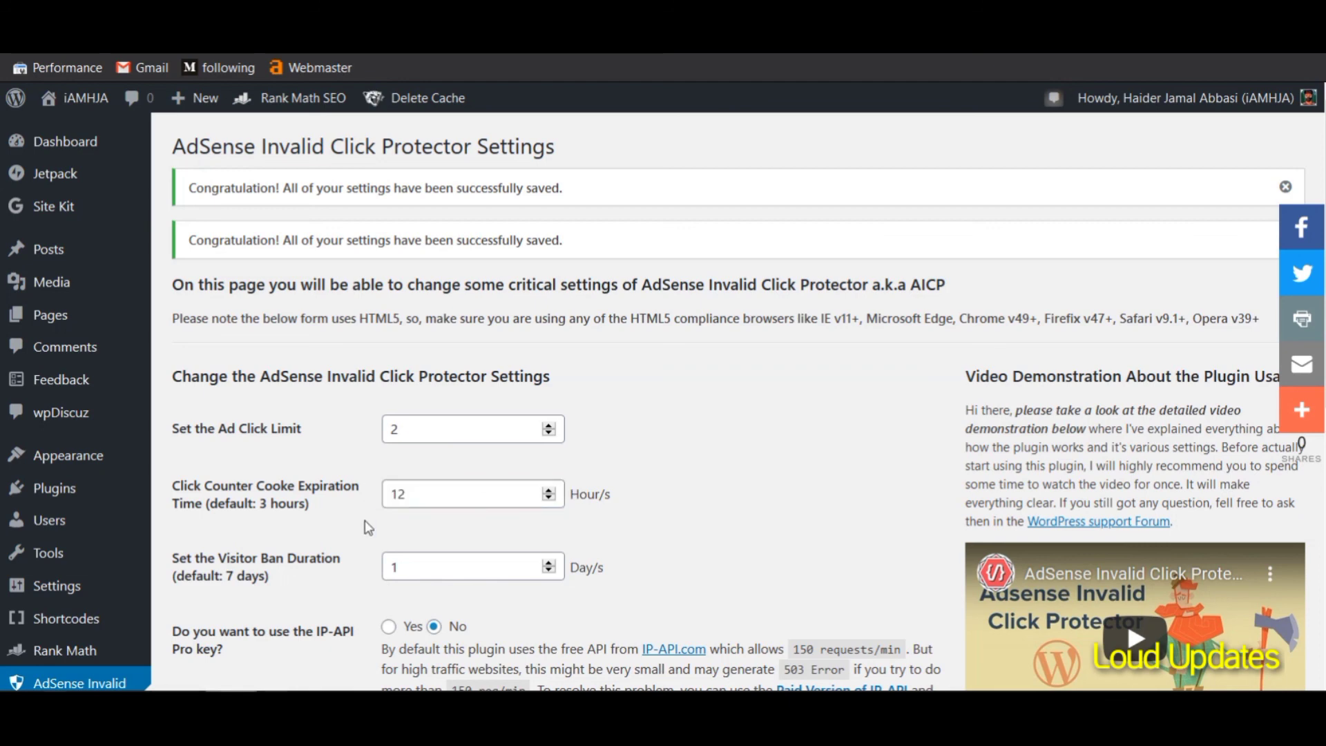
Step: Look over the visitor ban duration setting again
scroll(364, 520, down, 1)
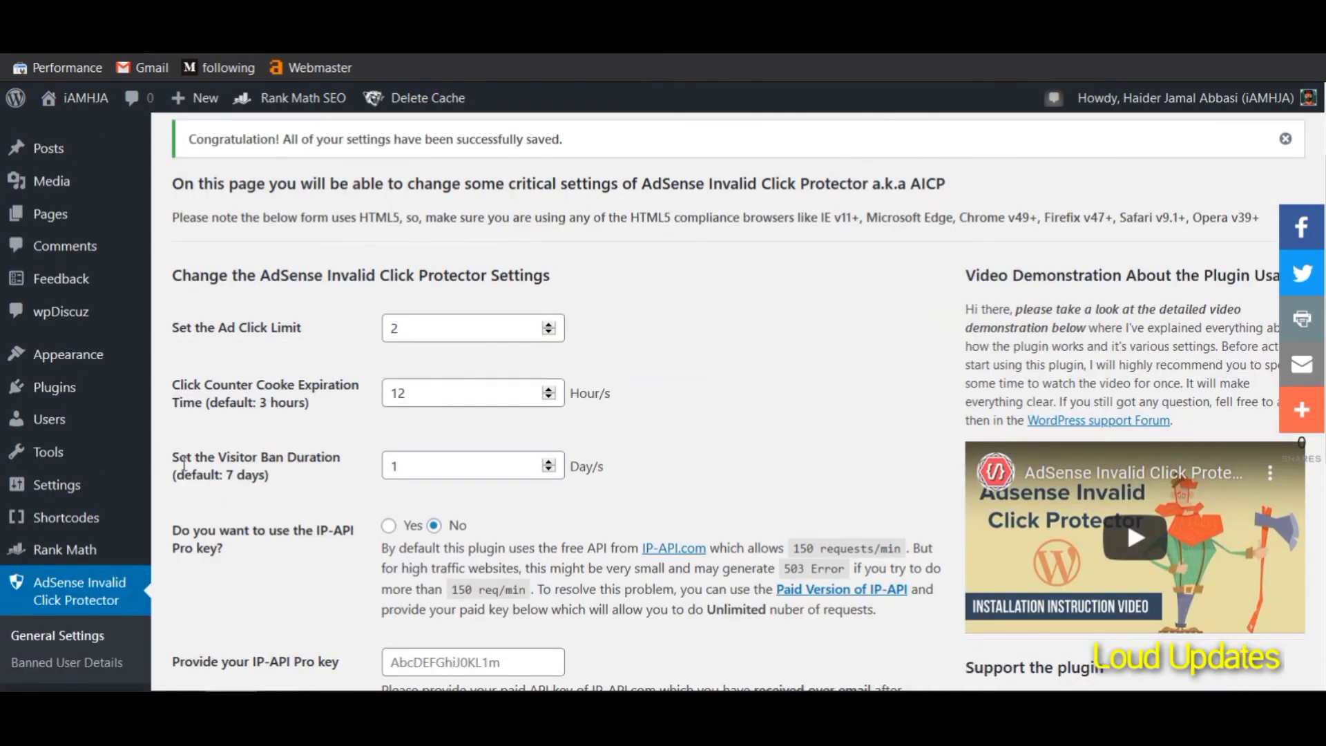
drag(183, 464, 293, 479)
click(303, 466)
drag(406, 465, 381, 470)
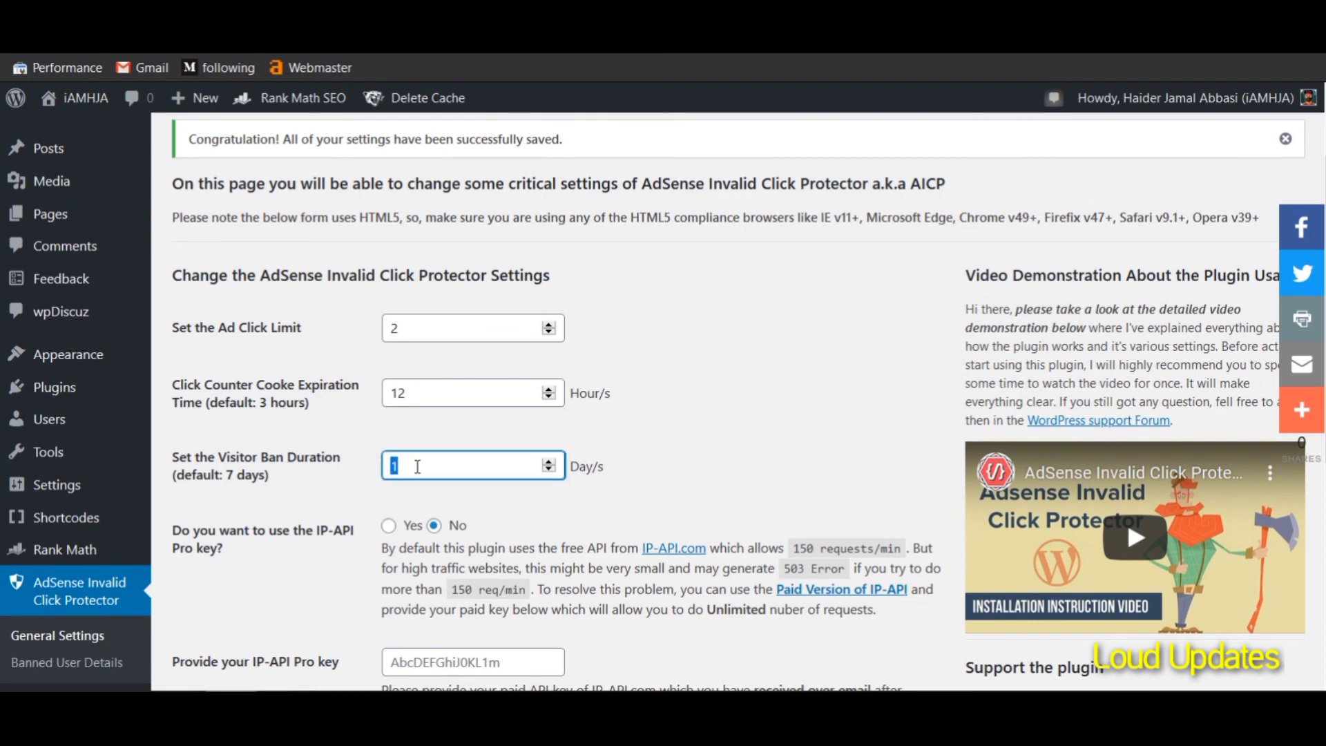
drag(417, 467, 371, 464)
click(364, 479)
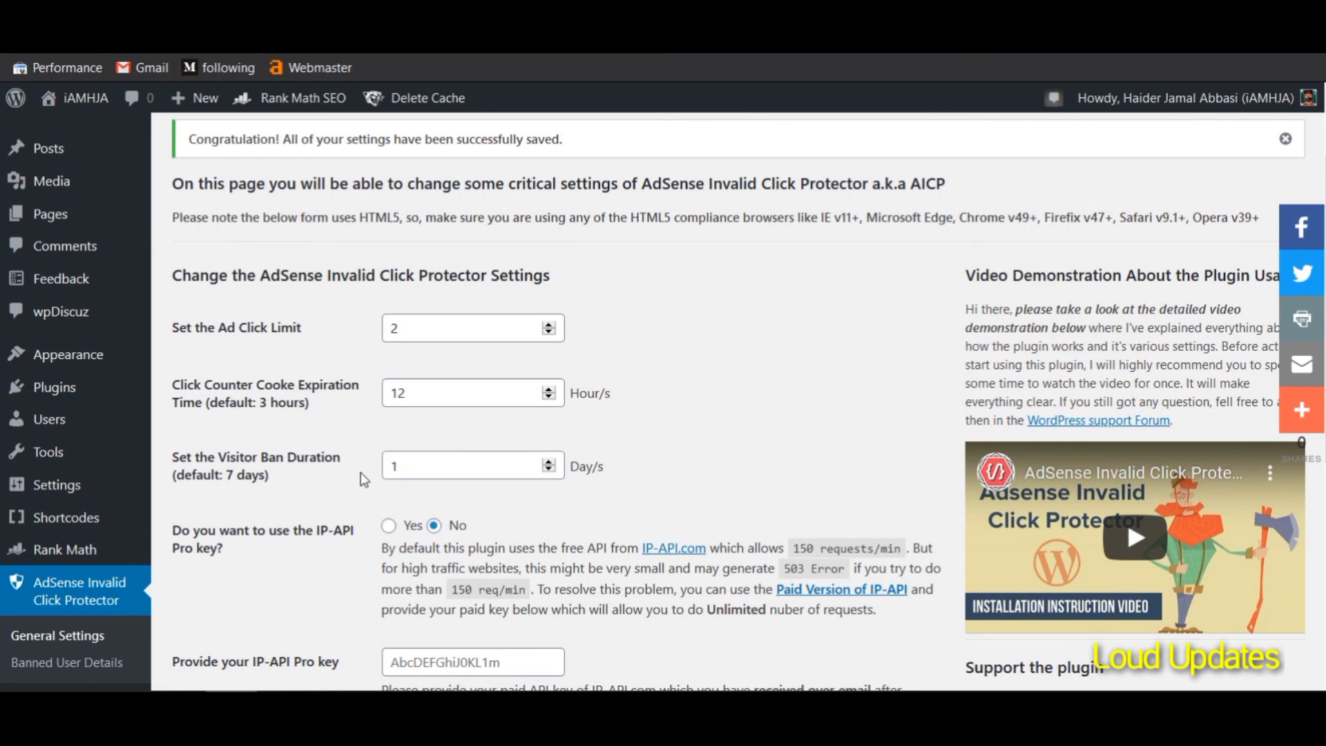